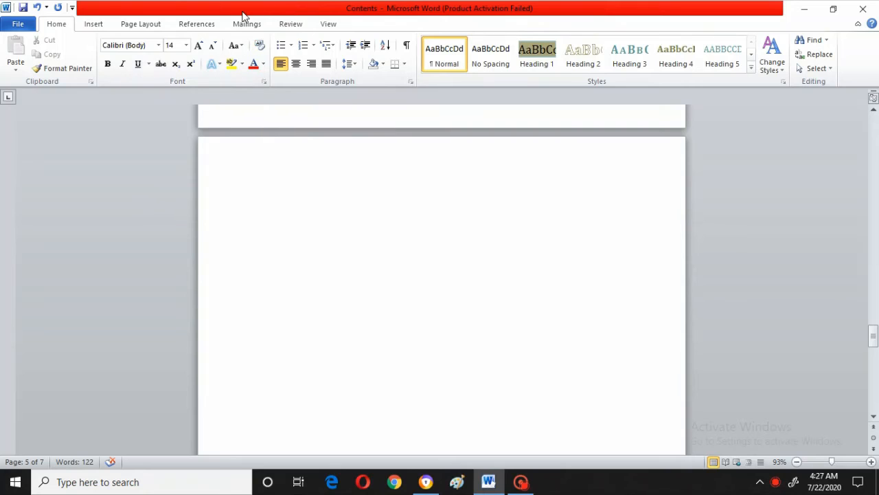
- Bring up the referencing commands and examine the Mark Entry command for building an index
{"action": "left_click", "coordinate": [197, 24]}
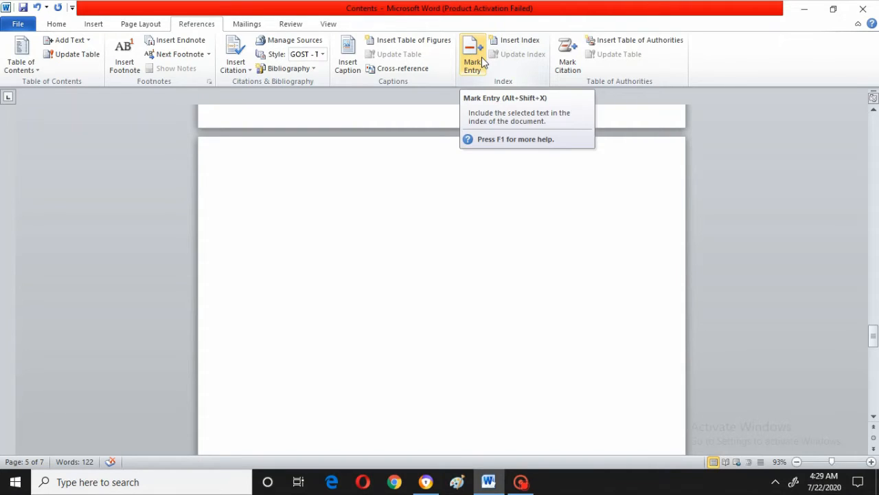
{"action": "left_click", "coordinate": [483, 61]}
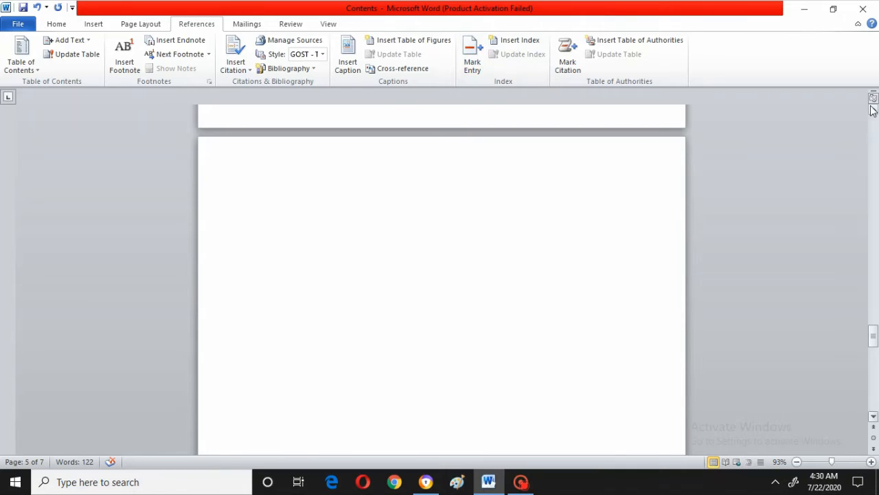
- Review the document backwards from page 5 to page 1, checking its headings and body text for index terms
{"action": "left_click", "coordinate": [873, 110]}
{"action": "left_click_drag", "start_coordinate": [873, 111], "coordinate": [873, 111]}
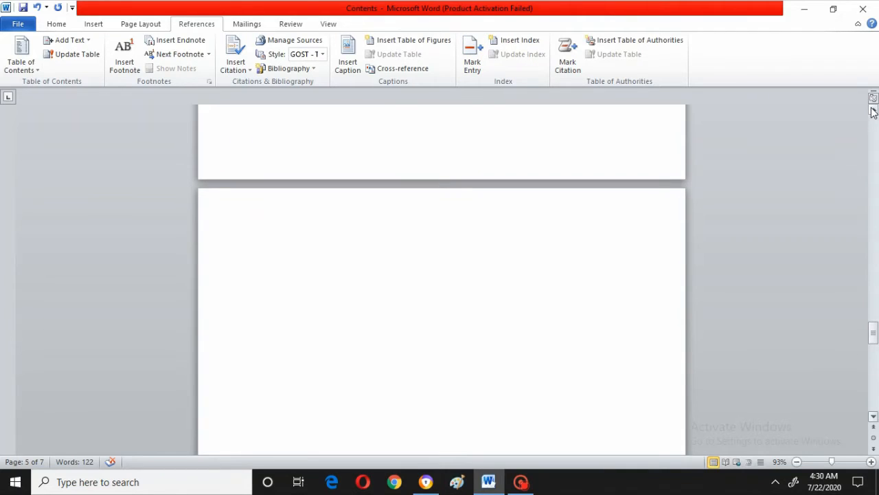
{"action": "key", "text": "Up"}
{"action": "key", "text": "Up"}
{"action": "key", "text": "Up"}
{"action": "key", "text": "Up"}
{"action": "key", "text": "Up"}
{"action": "key", "text": "Up"}
{"action": "key", "text": "Up"}
{"action": "key", "text": "Up"}
{"action": "key", "text": "Up"}
{"action": "key", "text": "Up"}
{"action": "key", "text": "Up"}
{"action": "key", "text": "Up"}
{"action": "key", "text": "Up"}
{"action": "key", "text": "Up"}
{"action": "key", "text": "Up"}
{"action": "key", "text": "Up"}
{"action": "key", "text": "Up"}
{"action": "key", "text": "Up"}
{"action": "key", "text": "Up"}
{"action": "key", "text": "Up"}
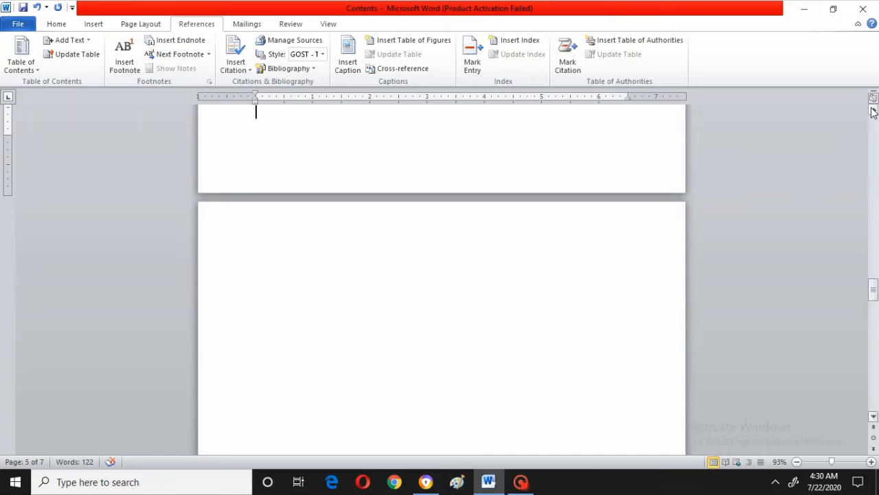
{"action": "key", "text": "Up"}
{"action": "key", "text": "Up"}
{"action": "key", "text": "Up"}
{"action": "key", "text": "Up"}
{"action": "key", "text": "Up"}
{"action": "key", "text": "Up"}
{"action": "key", "text": "Up"}
{"action": "key", "text": "Up"}
{"action": "key", "text": "Up"}
{"action": "key", "text": "Up"}
{"action": "key", "text": "Up"}
{"action": "key", "text": "Up"}
{"action": "key", "text": "Up"}
{"action": "key", "text": "Up"}
{"action": "key", "text": "Up"}
{"action": "key", "text": "Up"}
{"action": "key", "text": "Up"}
{"action": "key", "text": "Up"}
{"action": "key", "text": "Up"}
{"action": "key", "text": "Up"}
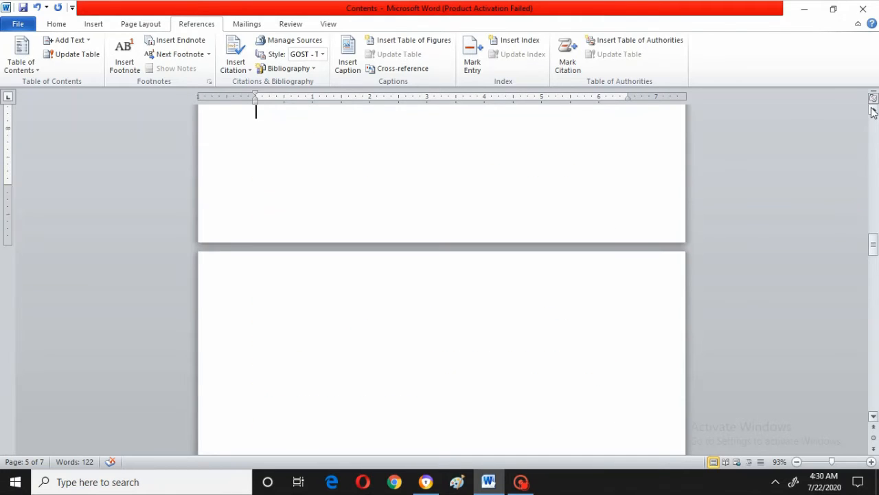
{"action": "key", "text": "Up"}
{"action": "key", "text": "Up"}
{"action": "key", "text": "Up"}
{"action": "key", "text": "Up"}
{"action": "key", "text": "Up"}
{"action": "key", "text": "Up"}
{"action": "key", "text": "Up"}
{"action": "key", "text": "Up"}
{"action": "key", "text": "Up"}
{"action": "key", "text": "Up"}
{"action": "key", "text": "Up"}
{"action": "key", "text": "Up"}
{"action": "key", "text": "Up"}
{"action": "key", "text": "Up"}
{"action": "key", "text": "Up"}
{"action": "key", "text": "Up"}
{"action": "key", "text": "Up"}
{"action": "key", "text": "Up"}
{"action": "key", "text": "Up"}
{"action": "key", "text": "Up"}
{"action": "key", "text": "Up"}
{"action": "key", "text": "Up"}
{"action": "key", "text": "Up"}
{"action": "key", "text": "Up"}
{"action": "key", "text": "Up"}
{"action": "key", "text": "Up"}
{"action": "key", "text": "Up"}
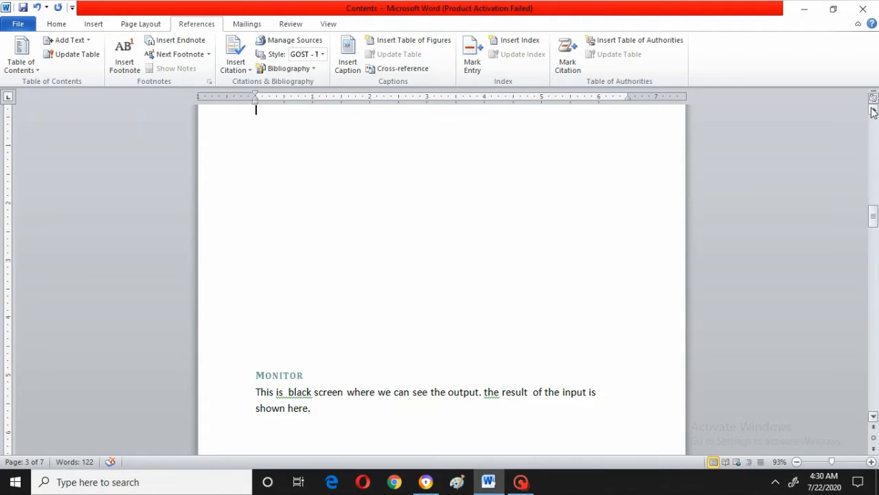
{"action": "key", "text": "Up"}
{"action": "key", "text": "Up"}
{"action": "key", "text": "Up"}
{"action": "key", "text": "Up"}
{"action": "key", "text": "Up"}
{"action": "key", "text": "Up"}
{"action": "key", "text": "Up"}
{"action": "key", "text": "Up"}
{"action": "key", "text": "Up"}
{"action": "key", "text": "Up"}
{"action": "key", "text": "Up"}
{"action": "key", "text": "Up"}
{"action": "key", "text": "Up"}
{"action": "key", "text": "Up"}
{"action": "key", "text": "Up"}
{"action": "key", "text": "Up"}
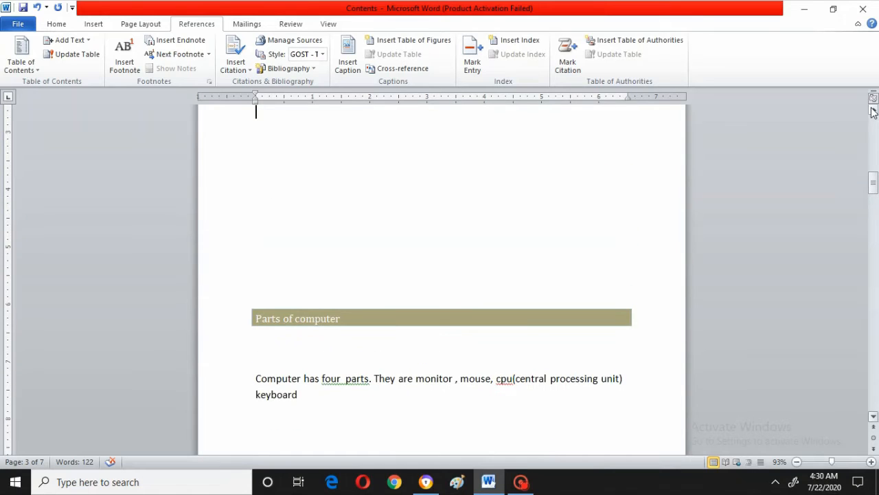
{"action": "key", "text": "Up"}
{"action": "key", "text": "Up"}
{"action": "key", "text": "Up"}
{"action": "key", "text": "Up"}
{"action": "key", "text": "Up"}
{"action": "key", "text": "Up"}
{"action": "key", "text": "Up"}
{"action": "key", "text": "Up"}
{"action": "key", "text": "Up"}
{"action": "key", "text": "Up"}
{"action": "key", "text": "Up"}
{"action": "key", "text": "Up"}
{"action": "key", "text": "Up"}
{"action": "key", "text": "Up"}
{"action": "key", "text": "Up"}
{"action": "key", "text": "Up"}
{"action": "key", "text": "Up"}
{"action": "key", "text": "Up"}
{"action": "key", "text": "Up"}
{"action": "key", "text": "Up"}
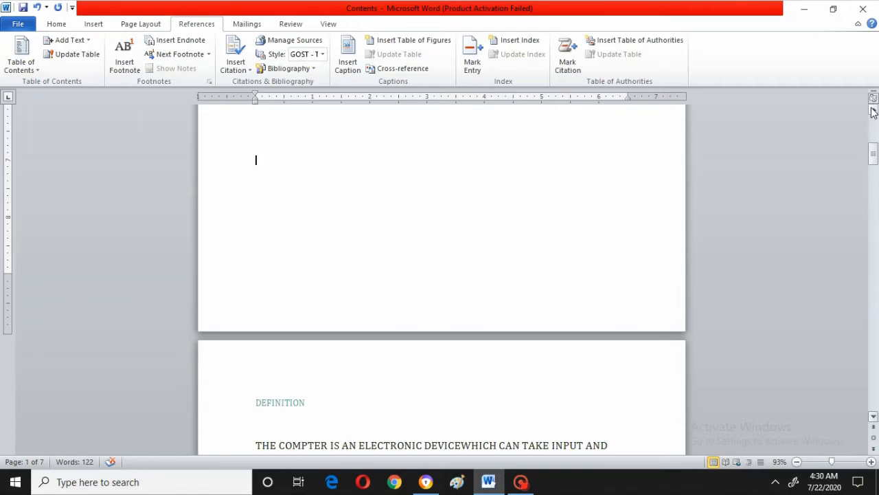
- Examine the Definition heading and its paragraph on page 2, along with the blank area before it
{"action": "key", "text": "Down"}
{"action": "key", "text": "Down"}
{"action": "key", "text": "Down"}
{"action": "key", "text": "Down"}
{"action": "key", "text": "Down"}
{"action": "key", "text": "Down"}
{"action": "key", "text": "Down"}
{"action": "key", "text": "Down"}
{"action": "key", "text": "Down"}
{"action": "key", "text": "Down"}
{"action": "key", "text": "Down"}
{"action": "key", "text": "Down"}
{"action": "key", "text": "Down"}
{"action": "key", "text": "Down"}
{"action": "key", "text": "Down"}
{"action": "key", "text": "Down"}
{"action": "key", "text": "Down"}
{"action": "key", "text": "Down"}
{"action": "key", "text": "Down"}
{"action": "key", "text": "Down"}
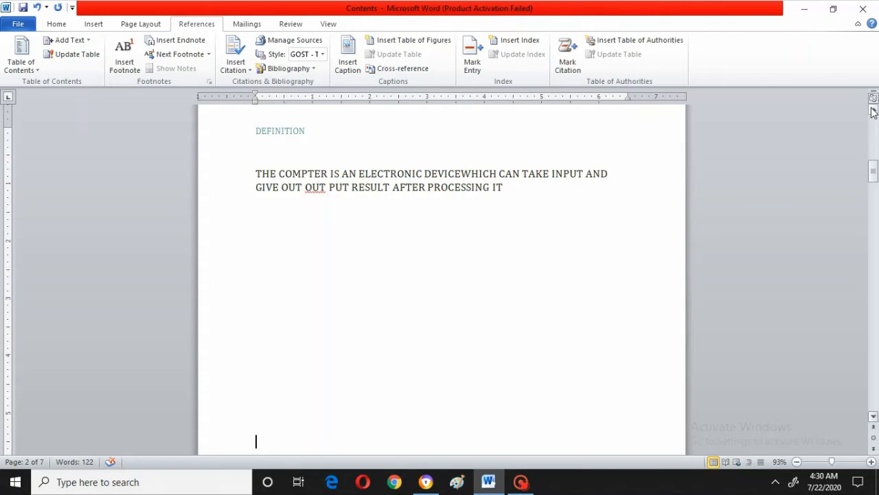
{"action": "left_click", "coordinate": [873, 110]}
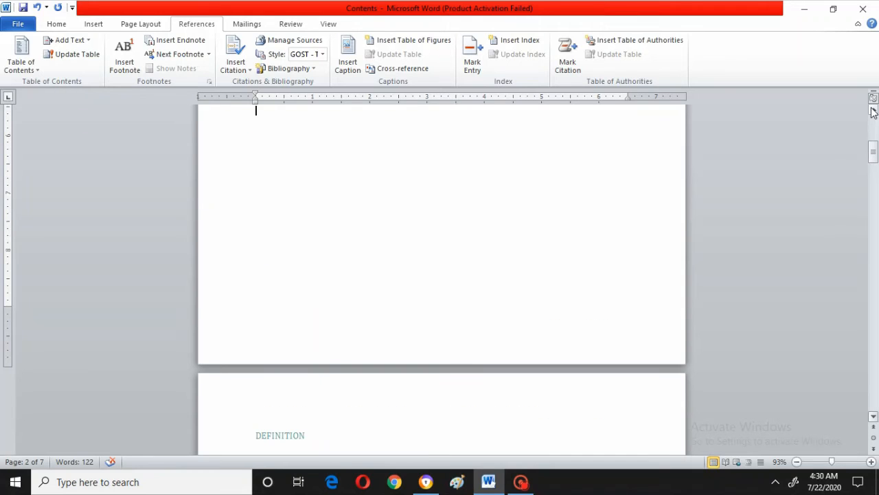
{"action": "left_click", "coordinate": [873, 111]}
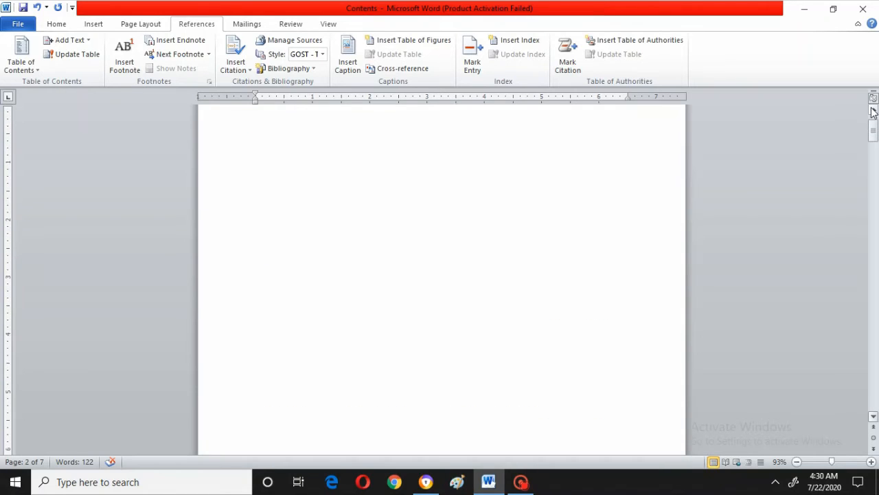
{"action": "key", "text": "Down"}
{"action": "key", "text": "Down"}
{"action": "key", "text": "Down"}
{"action": "key", "text": "Down"}
{"action": "key", "text": "Down"}
{"action": "key", "text": "Down"}
{"action": "key", "text": "Down"}
{"action": "key", "text": "Down"}
{"action": "key", "text": "Down"}
{"action": "key", "text": "Down"}
{"action": "key", "text": "Down"}
{"action": "key", "text": "Down"}
{"action": "key", "text": "Down"}
{"action": "key", "text": "Down"}
{"action": "key", "text": "Down"}
{"action": "key", "text": "Down"}
{"action": "key", "text": "Down"}
{"action": "key", "text": "Down"}
{"action": "key", "text": "Down"}
{"action": "key", "text": "Down"}
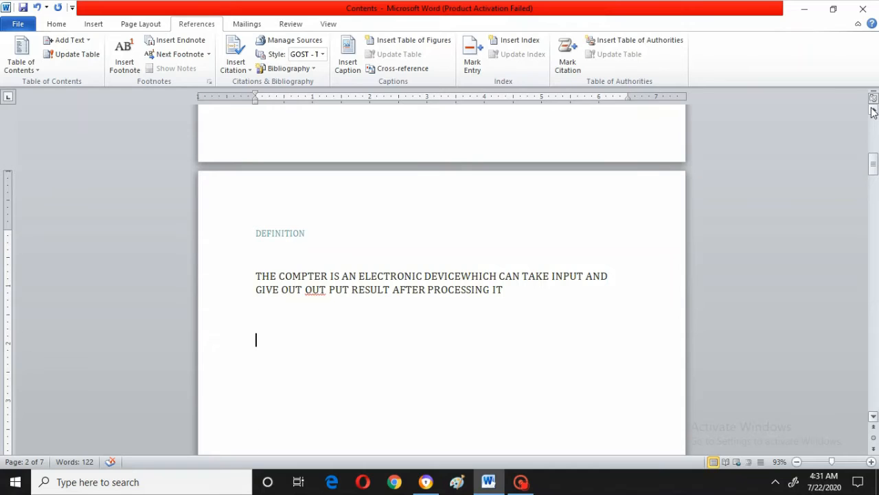
- Add blank lines above the "Parts of computer" heading until it starts at the beginning of page 3
{"action": "key", "text": "Down"}
{"action": "key", "text": "Down"}
{"action": "key", "text": "Down"}
{"action": "key", "text": "Down"}
{"action": "key", "text": "Down"}
{"action": "key", "text": "Down"}
{"action": "key", "text": "Down"}
{"action": "key", "text": "Down"}
{"action": "key", "text": "Down"}
{"action": "key", "text": "Down"}
{"action": "key", "text": "Down"}
{"action": "key", "text": "Down"}
{"action": "key", "text": "Down"}
{"action": "key", "text": "Down"}
{"action": "key", "text": "Down"}
{"action": "key", "text": "Down"}
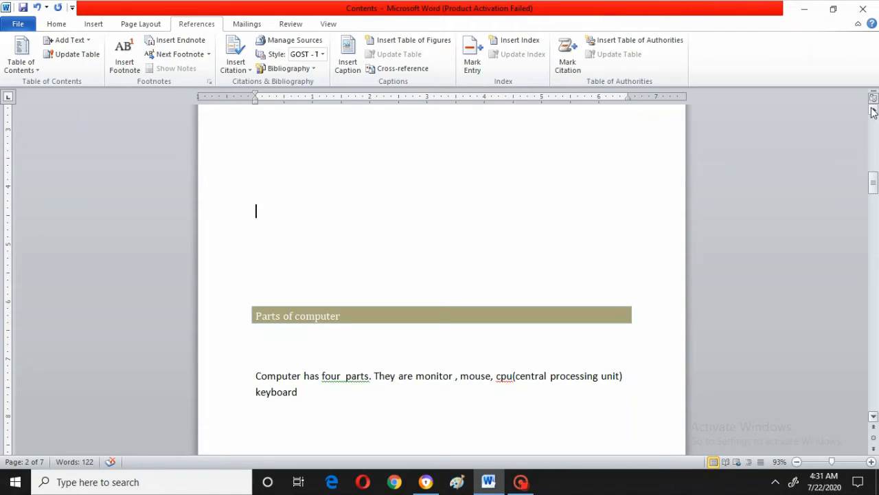
{"action": "key", "text": "Up"}
{"action": "key", "text": "Up"}
{"action": "key", "text": "Up"}
{"action": "key", "text": "Up"}
{"action": "key", "text": "Up"}
{"action": "key", "text": "Up"}
{"action": "key", "text": "Up"}
{"action": "key", "text": "Up"}
{"action": "key", "text": "Up"}
{"action": "key", "text": "Up"}
{"action": "key", "text": "Up"}
{"action": "key", "text": "Up"}
{"action": "key", "text": "Up"}
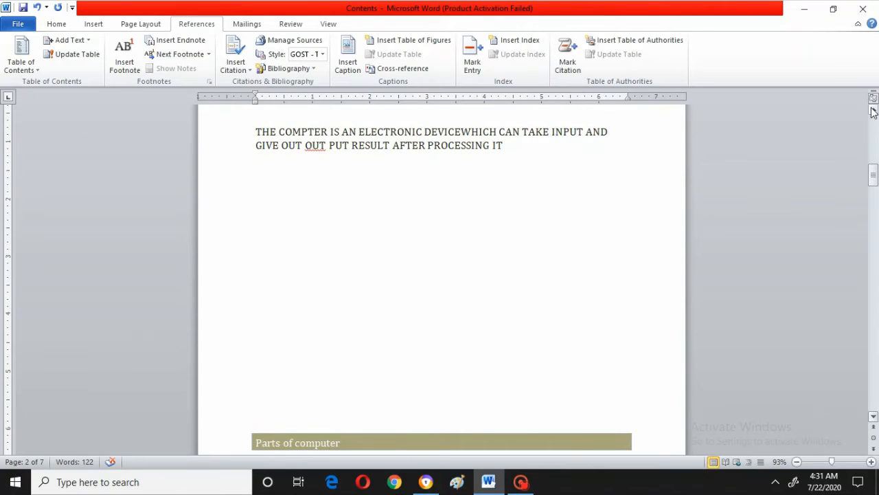
{"action": "key", "text": "Down"}
{"action": "key", "text": "Down"}
{"action": "key", "text": "Down"}
{"action": "key", "text": "Down"}
{"action": "key", "text": "Down"}
{"action": "key", "text": "Down"}
{"action": "key", "text": "Down"}
{"action": "key", "text": "Down"}
{"action": "key", "text": "Down"}
{"action": "key", "text": "Down"}
{"action": "key", "text": "Down"}
{"action": "key", "text": "Down"}
{"action": "key", "text": "Down"}
{"action": "key", "text": "Down"}
{"action": "key", "text": "Down"}
{"action": "key", "text": "Down"}
{"action": "key", "text": "Down"}
{"action": "key", "text": "Down"}
{"action": "key", "text": "Down"}
{"action": "key", "text": "Down"}
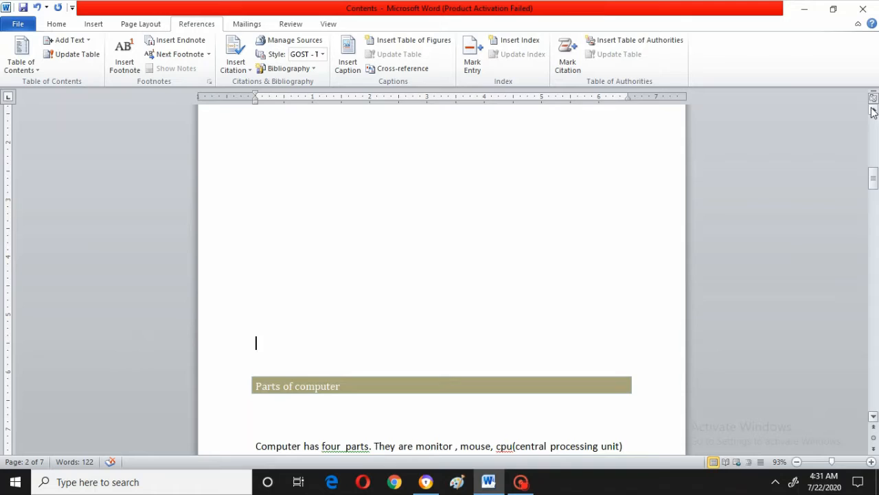
{"action": "key", "text": "Return"}
{"action": "key", "text": "Return"}
{"action": "key", "text": "Return"}
{"action": "key", "text": "Return"}
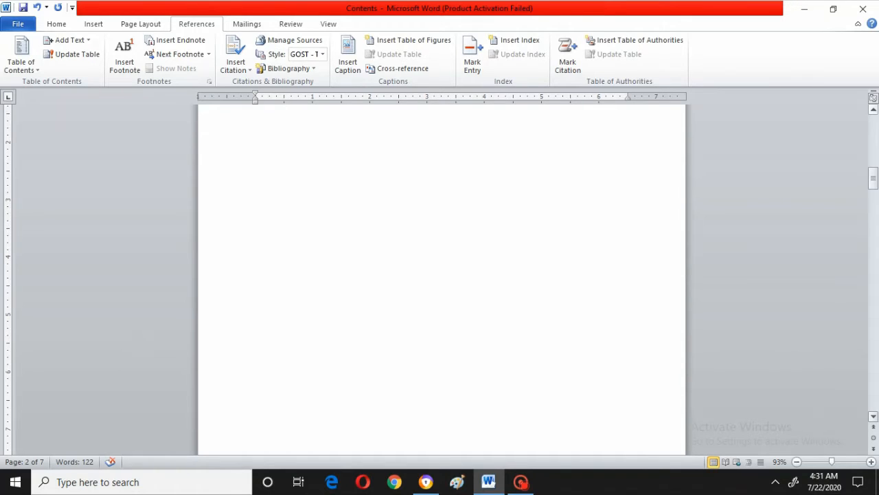
{"action": "key", "text": "Return"}
{"action": "key", "text": "Return"}
{"action": "key", "text": "Return"}
{"action": "key", "text": "Return"}
{"action": "key", "text": "Return"}
{"action": "key", "text": "Return"}
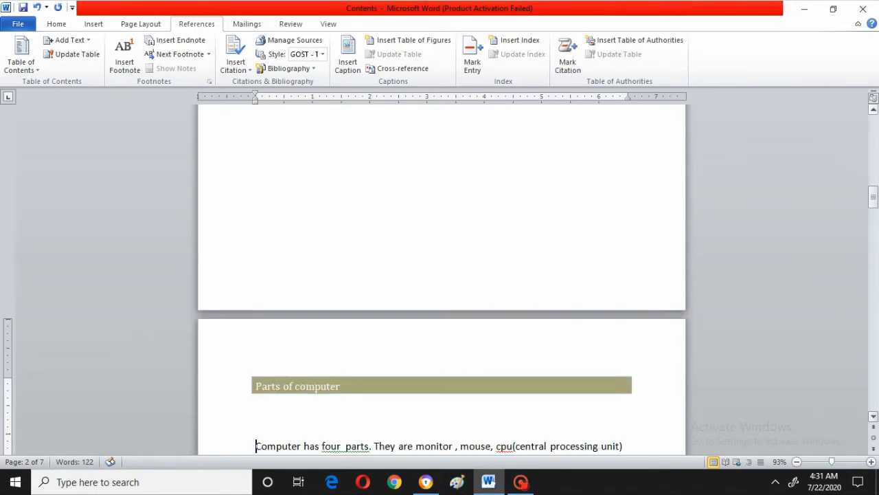
- Add blank lines above the Monitor heading until the heading and its paragraph move onto page 4
{"action": "key", "text": "Down"}
{"action": "key", "text": "Down"}
{"action": "key", "text": "Down"}
{"action": "key", "text": "Down"}
{"action": "key", "text": "Down"}
{"action": "key", "text": "Down"}
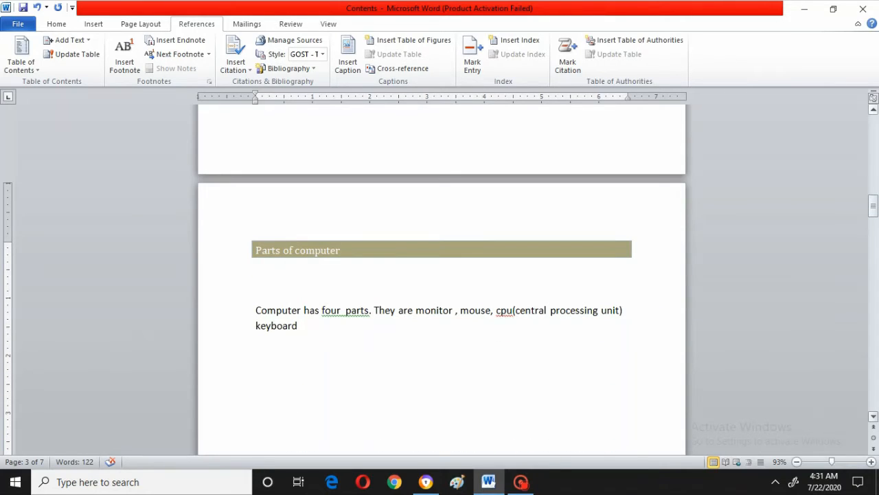
{"action": "key", "text": "Down"}
{"action": "key", "text": "Down"}
{"action": "key", "text": "Down"}
{"action": "key", "text": "Down"}
{"action": "key", "text": "Down"}
{"action": "key", "text": "Down"}
{"action": "key", "text": "Down"}
{"action": "key", "text": "Down"}
{"action": "key", "text": "Down"}
{"action": "key", "text": "Down"}
{"action": "key", "text": "Down"}
{"action": "key", "text": "Down"}
{"action": "key", "text": "Down"}
{"action": "key", "text": "Down"}
{"action": "key", "text": "Down"}
{"action": "key", "text": "Down"}
{"action": "key", "text": "Down"}
{"action": "key", "text": "Down"}
{"action": "key", "text": "Down"}
{"action": "key", "text": "Down"}
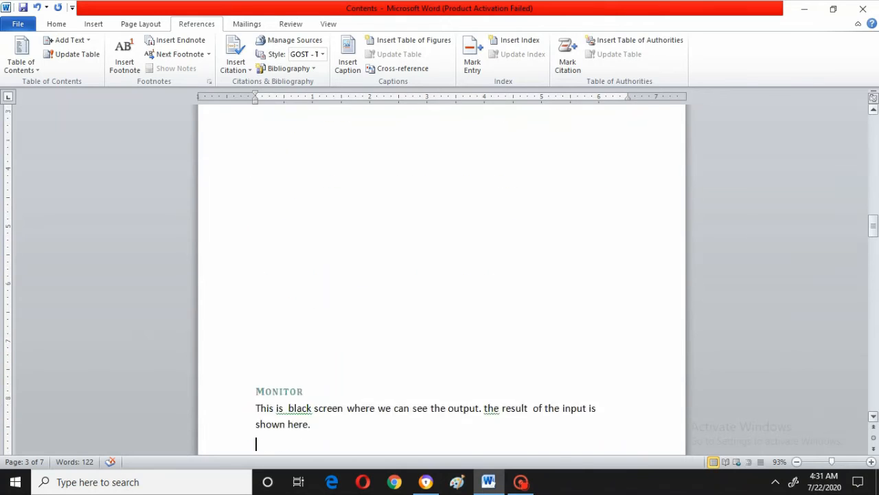
{"action": "key", "text": "Up"}
{"action": "key", "text": "Up"}
{"action": "key", "text": "Up"}
{"action": "key", "text": "Up"}
{"action": "key", "text": "Up"}
{"action": "key", "text": "Up"}
{"action": "key", "text": "Up"}
{"action": "key", "text": "Up"}
{"action": "key", "text": "Up"}
{"action": "key", "text": "Up"}
{"action": "key", "text": "Up"}
{"action": "key", "text": "Up"}
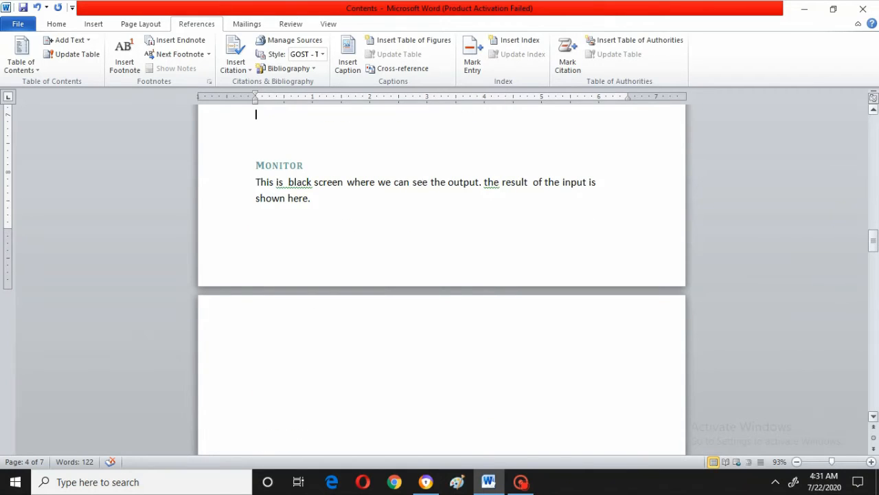
{"action": "key", "text": "Return"}
{"action": "key", "text": "Return"}
{"action": "key", "text": "Return"}
{"action": "key", "text": "Return"}
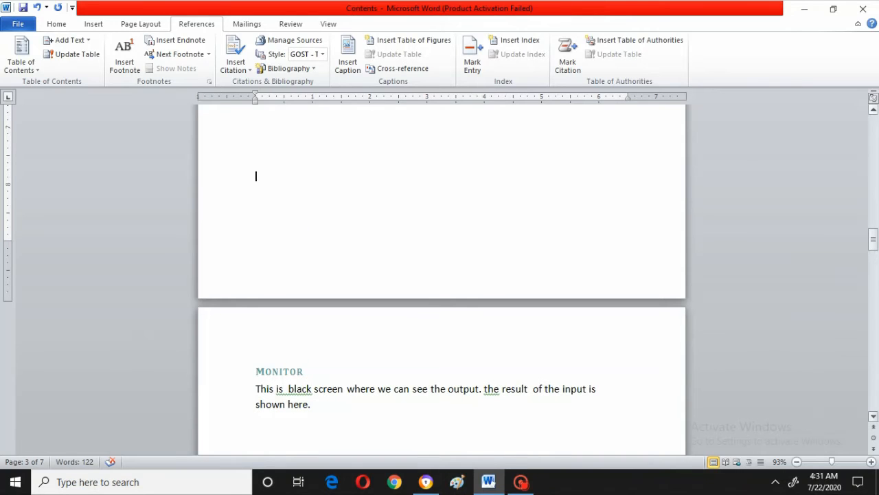
- Review the pages from the Monitor section through the CPU section to the Keyboard heading, checking where each heading starts
{"action": "key", "text": "Down"}
{"action": "key", "text": "Down"}
{"action": "key", "text": "Down"}
{"action": "key", "text": "Down"}
{"action": "key", "text": "Down"}
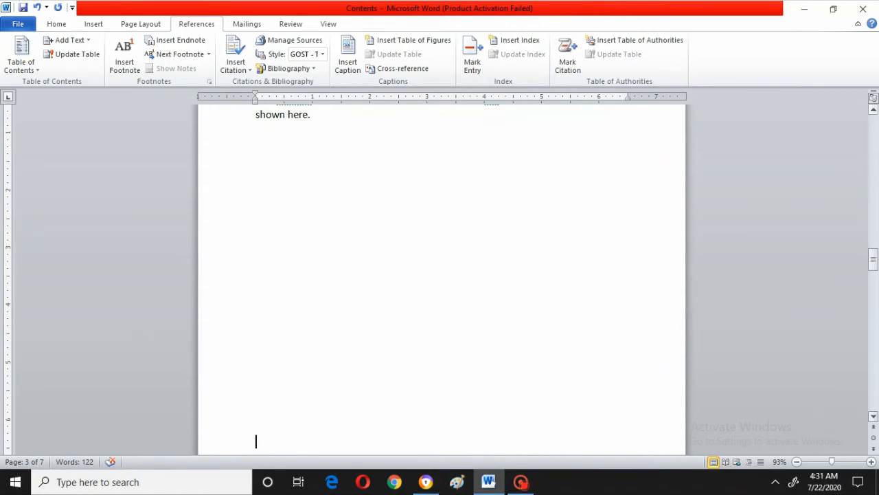
{"action": "key", "text": "Down"}
{"action": "key", "text": "Down"}
{"action": "key", "text": "Down"}
{"action": "key", "text": "Down"}
{"action": "key", "text": "Down"}
{"action": "key", "text": "Down"}
{"action": "key", "text": "Down"}
{"action": "key", "text": "Down"}
{"action": "key", "text": "Down"}
{"action": "key", "text": "Down"}
{"action": "key", "text": "Down"}
{"action": "key", "text": "Down"}
{"action": "key", "text": "Down"}
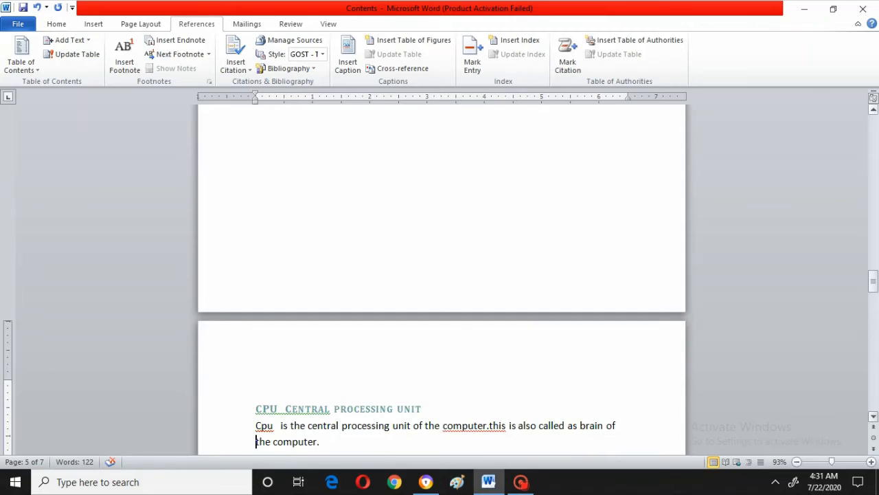
{"action": "key", "text": "Down"}
{"action": "key", "text": "Down"}
{"action": "key", "text": "Down"}
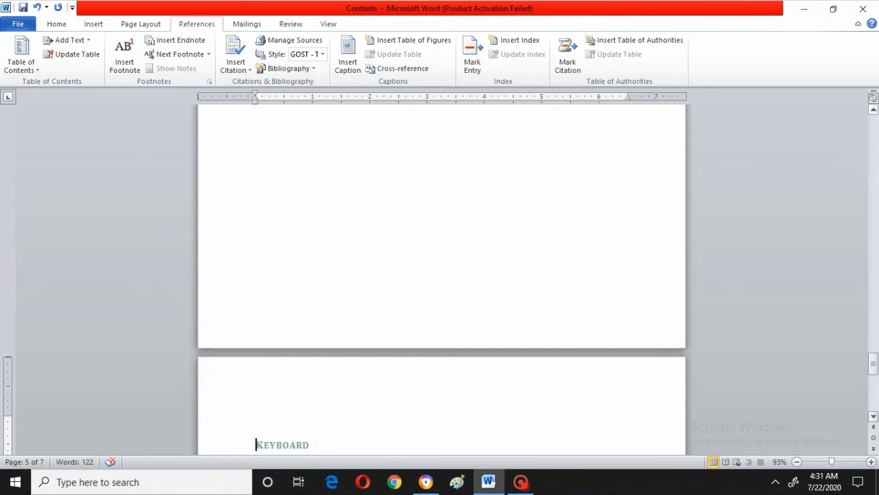
- Review page 6 backwards from the Keyboard heading to the paragraph describing the pen of the computer
{"action": "key", "text": "Up"}
{"action": "key", "text": "Up"}
{"action": "key", "text": "Up"}
{"action": "key", "text": "Up"}
{"action": "key", "text": "Up"}
{"action": "key", "text": "Up"}
{"action": "key", "text": "Up"}
{"action": "key", "text": "Up"}
{"action": "key", "text": "Up"}
{"action": "key", "text": "Up"}
{"action": "key", "text": "Up"}
{"action": "key", "text": "Up"}
{"action": "key", "text": "Up"}
{"action": "key", "text": "Up"}
{"action": "key", "text": "Up"}
{"action": "key", "text": "Up"}
{"action": "key", "text": "Up"}
{"action": "key", "text": "Up"}
{"action": "key", "text": "Up"}
{"action": "key", "text": "Up"}
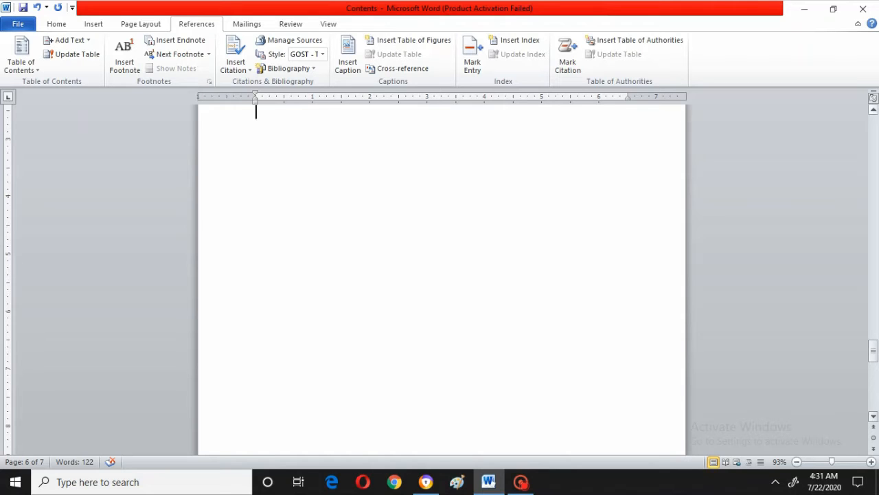
{"action": "key", "text": "Up"}
{"action": "key", "text": "Up"}
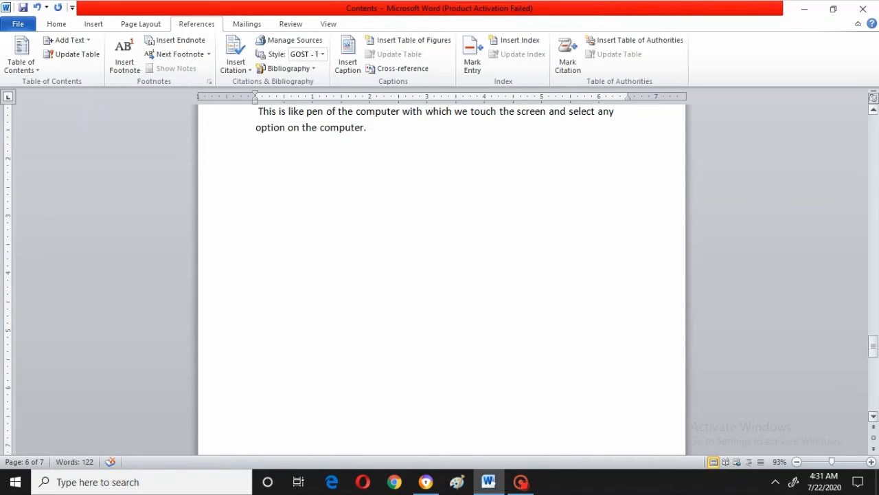
- Add several blank lines after the Keyboard paragraph on the last page
{"action": "key", "text": "Up"}
{"action": "key", "text": "Down"}
{"action": "key", "text": "Down"}
{"action": "key", "text": "Down"}
{"action": "key", "text": "Down"}
{"action": "key", "text": "Down"}
{"action": "key", "text": "Down"}
{"action": "key", "text": "Down"}
{"action": "key", "text": "Down"}
{"action": "key", "text": "Down"}
{"action": "key", "text": "Down"}
{"action": "key", "text": "Down"}
{"action": "key", "text": "Down"}
{"action": "key", "text": "Down"}
{"action": "key", "text": "Down"}
{"action": "key", "text": "Down"}
{"action": "key", "text": "Down"}
{"action": "key", "text": "Down"}
{"action": "key", "text": "Down"}
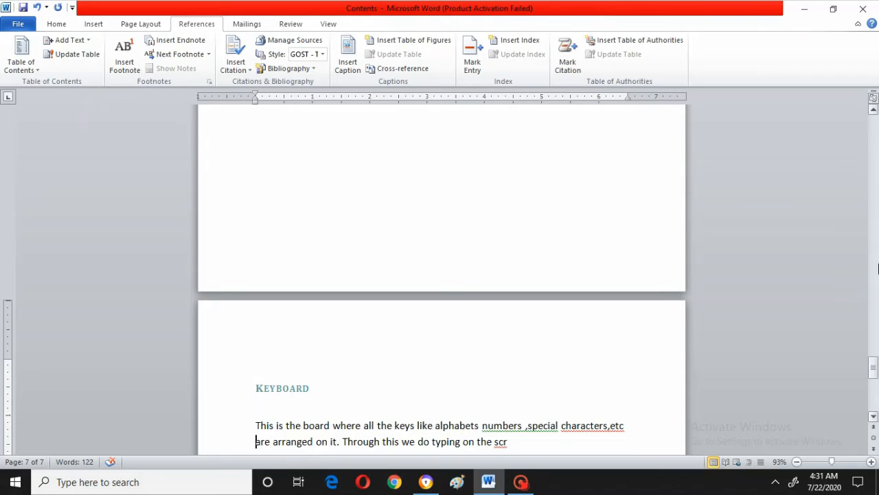
{"action": "key", "text": "Right"}
{"action": "key", "text": "Right"}
{"action": "key", "text": "Right"}
{"action": "key", "text": "Right"}
{"action": "key", "text": "Right"}
{"action": "key", "text": "Right"}
{"action": "key", "text": "Right"}
{"action": "key", "text": "Right"}
{"action": "key", "text": "Right"}
{"action": "key", "text": "Right"}
{"action": "key", "text": "Right"}
{"action": "key", "text": "Right"}
{"action": "key", "text": "Right"}
{"action": "key", "text": "Right"}
{"action": "key", "text": "Right"}
{"action": "key", "text": "Right"}
{"action": "key", "text": "Right"}
{"action": "key", "text": "Right"}
{"action": "key", "text": "Right"}
{"action": "key", "text": "Right"}
{"action": "key", "text": "Right"}
{"action": "key", "text": "Right"}
{"action": "key", "text": "Right"}
{"action": "key", "text": "Right"}
{"action": "key", "text": "Right"}
{"action": "key", "text": "Right"}
{"action": "key", "text": "Right"}
{"action": "key", "text": "Right"}
{"action": "key", "text": "Right"}
{"action": "key", "text": "Right"}
{"action": "key", "text": "Right"}
{"action": "key", "text": "Right"}
{"action": "key", "text": "Right"}
{"action": "key", "text": "Right"}
{"action": "key", "text": "Right"}
{"action": "key", "text": "Right"}
{"action": "key", "text": "Return"}
{"action": "key", "text": "Return"}
{"action": "key", "text": "Return"}
{"action": "key", "text": "Return"}
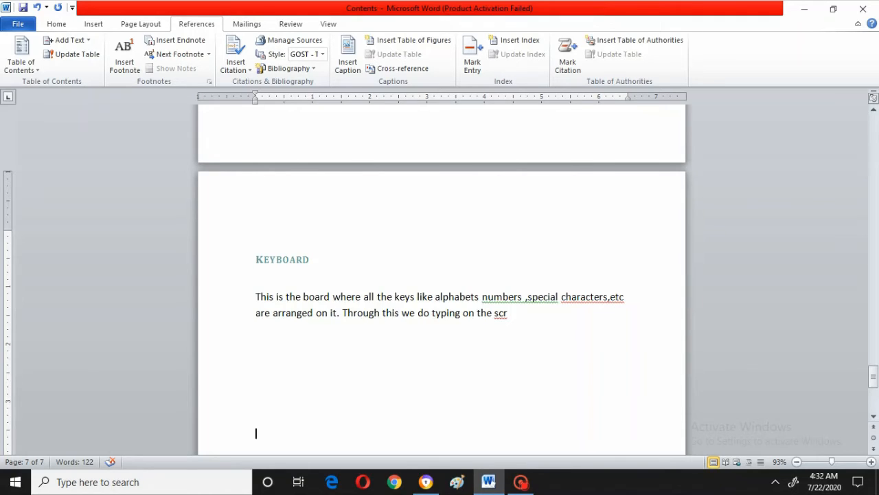
- Mark the word "alphabets" in the Keyboard paragraph as a main index entry referring to the current page
{"action": "left_click", "coordinate": [434, 297]}
{"action": "key", "text": "shift+Right"}
{"action": "key", "text": "shift+Right"}
{"action": "key", "text": "shift+Right"}
{"action": "key", "text": "shift+Right"}
{"action": "key", "text": "shift+Right"}
{"action": "key", "text": "shift+Right"}
{"action": "key", "text": "shift+Right"}
{"action": "key", "text": "shift+Right"}
{"action": "key", "text": "shift+Right"}
{"action": "key", "text": "shift+Right"}
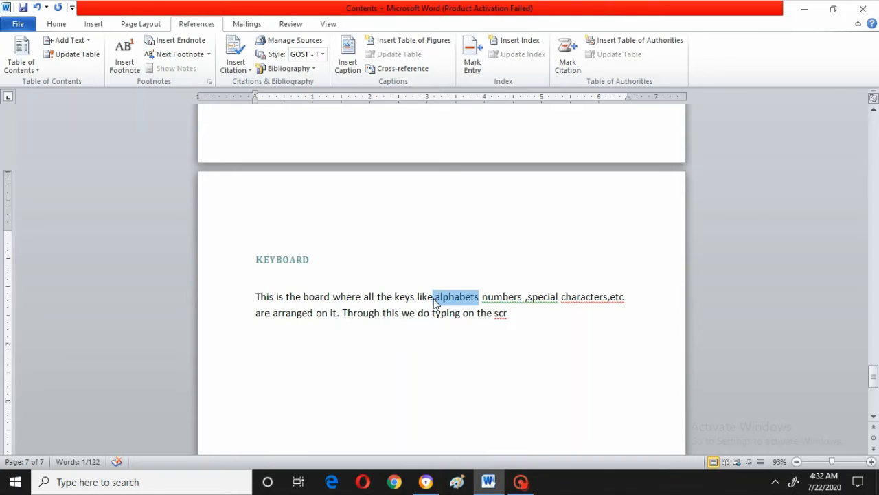
{"action": "left_click", "coordinate": [473, 56]}
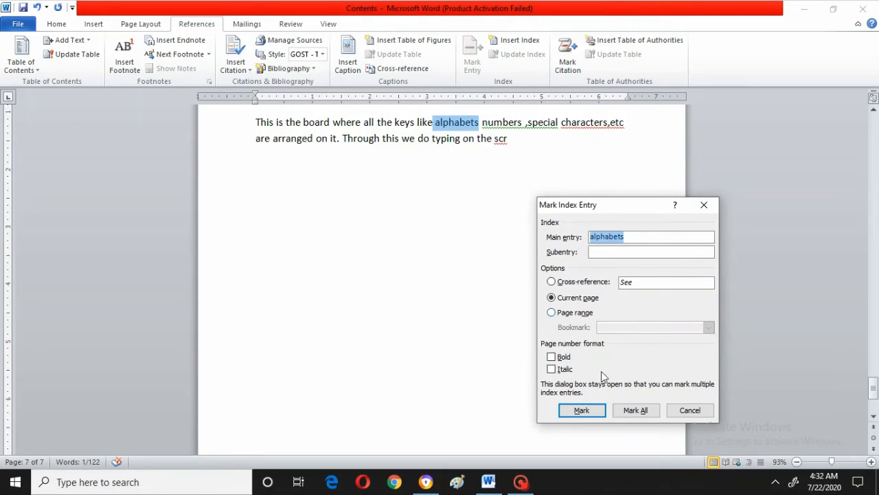
{"action": "left_click", "coordinate": [584, 412]}
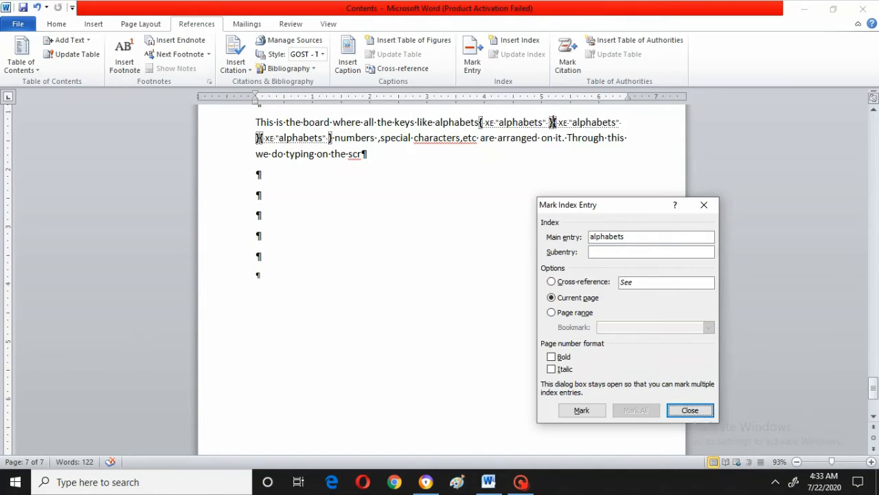
{"action": "left_click", "coordinate": [509, 387]}
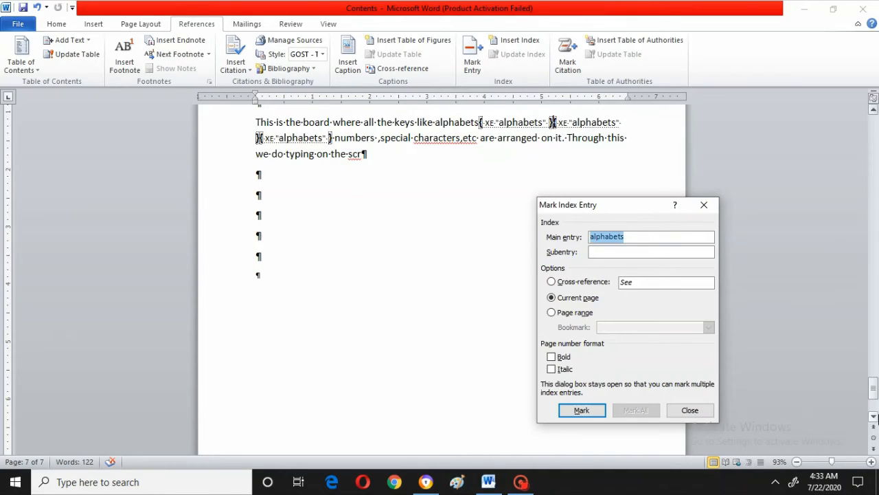
- Mark the word "computer" at the end of the Mouse paragraph as a main index entry referring to the current page
{"action": "left_click", "coordinate": [874, 417]}
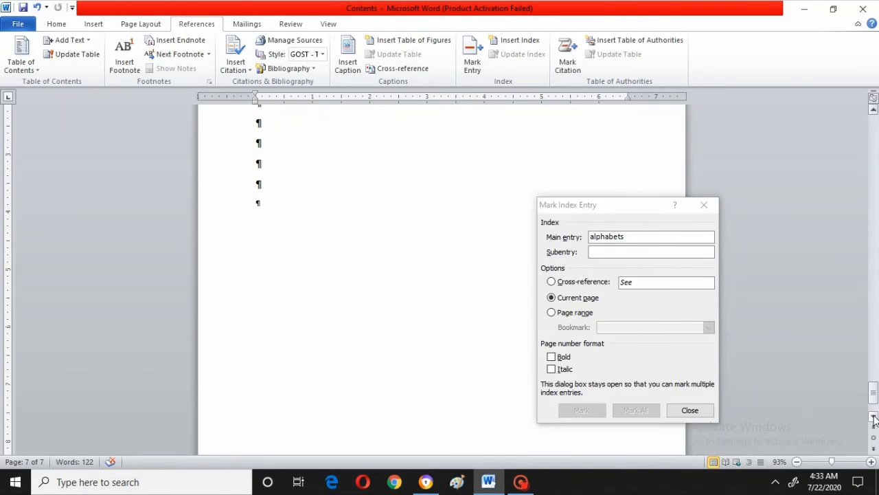
{"action": "left_click", "coordinate": [872, 111]}
{"action": "left_click", "coordinate": [873, 112]}
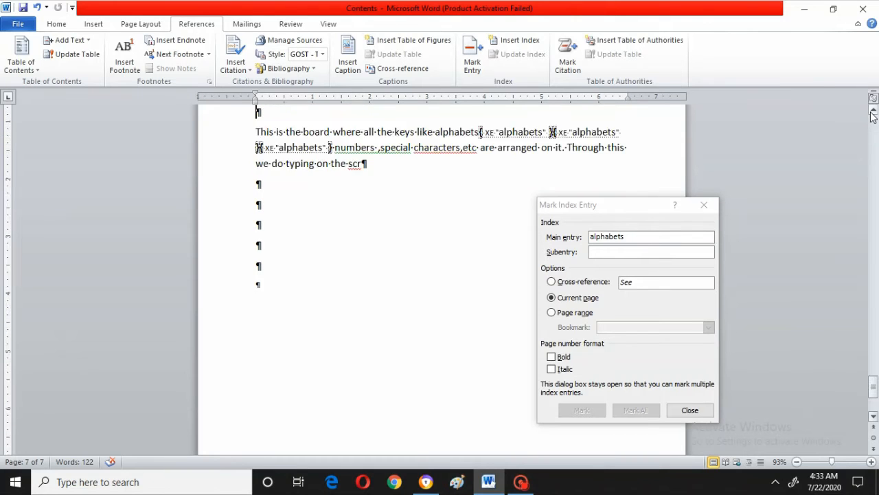
{"action": "left_click", "coordinate": [873, 111]}
{"action": "left_click", "coordinate": [872, 111]}
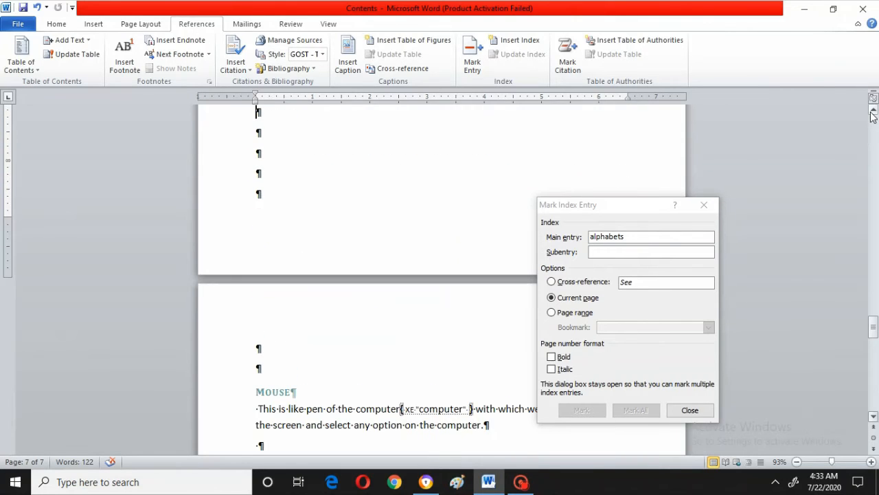
{"action": "key", "text": "Down"}
{"action": "key", "text": "Down"}
{"action": "key", "text": "Down"}
{"action": "key", "text": "Down"}
{"action": "key", "text": "Down"}
{"action": "key", "text": "Down"}
{"action": "key", "text": "Down"}
{"action": "key", "text": "Down"}
{"action": "key", "text": "Down"}
{"action": "key", "text": "Down"}
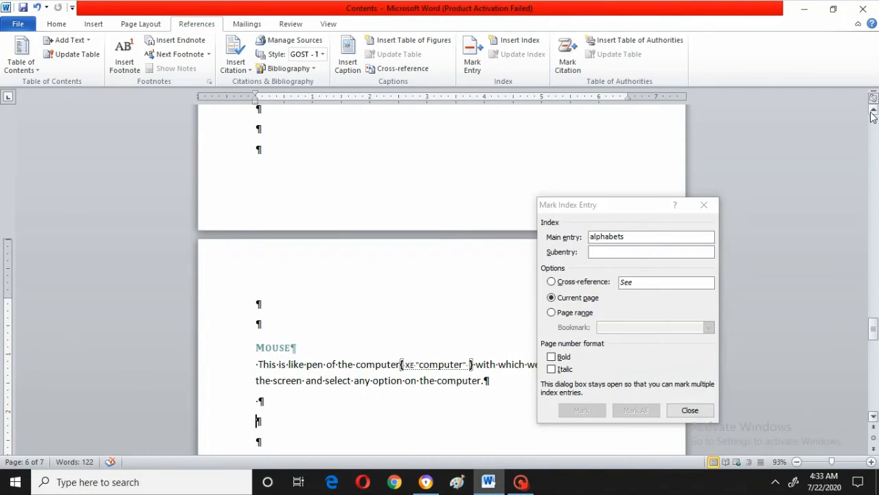
{"action": "key", "text": "Up"}
{"action": "key", "text": "Up"}
{"action": "key", "text": "Down"}
{"action": "key", "text": "Down"}
{"action": "key", "text": "Left"}
{"action": "key", "text": "Left"}
{"action": "key", "text": "Left"}
{"action": "key", "text": "Left"}
{"action": "key", "text": "Left"}
{"action": "key", "text": "Left"}
{"action": "key", "text": "Left"}
{"action": "key", "text": "Left"}
{"action": "key", "text": "Left"}
{"action": "key", "text": "shift+Right"}
{"action": "key", "text": "shift+Right"}
{"action": "key", "text": "shift+Right"}
{"action": "key", "text": "shift+Right"}
{"action": "key", "text": "shift+Right"}
{"action": "key", "text": "shift+Right"}
{"action": "key", "text": "shift+Right"}
{"action": "key", "text": "shift+Right"}
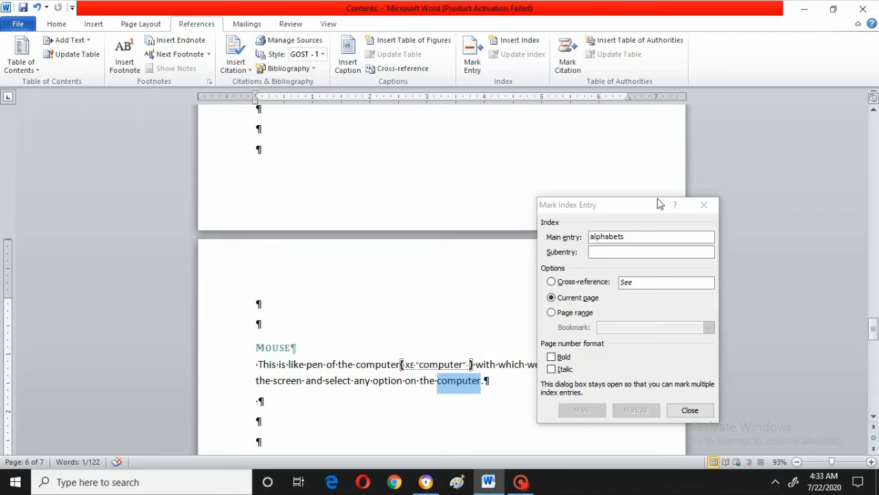
{"action": "left_click", "coordinate": [618, 240]}
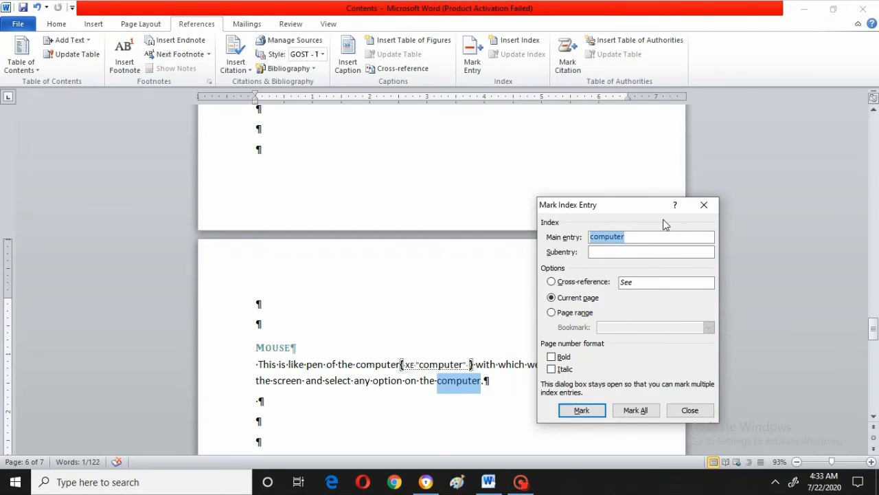
{"action": "left_click", "coordinate": [577, 410]}
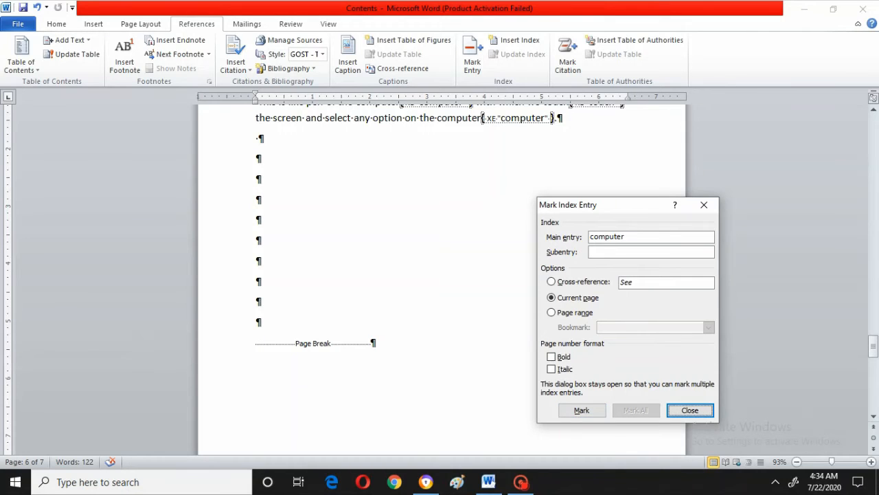
- Review the marked index entries backwards from the Mouse section through the CPU section to the Monitor paragraph
{"action": "left_click", "coordinate": [555, 118]}
{"action": "key", "text": "Up"}
{"action": "key", "text": "Up"}
{"action": "key", "text": "Up"}
{"action": "key", "text": "Up"}
{"action": "key", "text": "Up"}
{"action": "key", "text": "Up"}
{"action": "key", "text": "Up"}
{"action": "key", "text": "Up"}
{"action": "key", "text": "Up"}
{"action": "key", "text": "Up"}
{"action": "key", "text": "Up"}
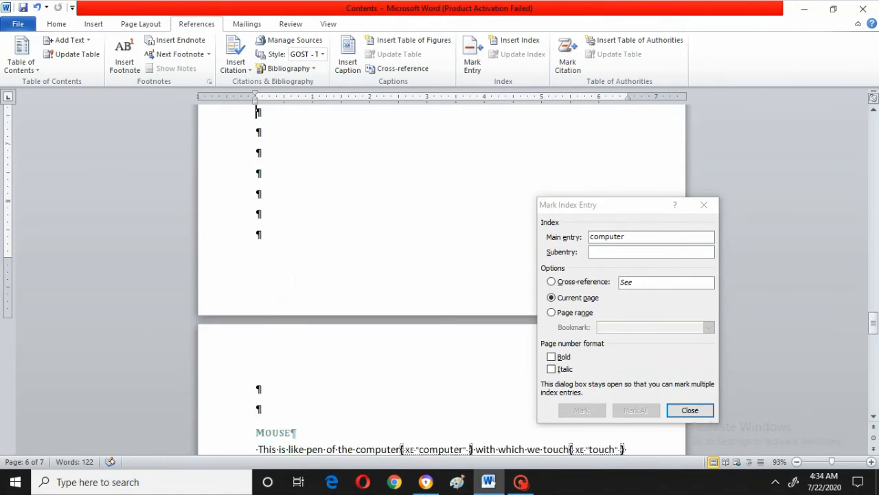
{"action": "key", "text": "Up"}
{"action": "key", "text": "Up"}
{"action": "key", "text": "Up"}
{"action": "key", "text": "Up"}
{"action": "key", "text": "Up"}
{"action": "key", "text": "Up"}
{"action": "key", "text": "Up"}
{"action": "key", "text": "Up"}
{"action": "key", "text": "Up"}
{"action": "scroll", "coordinate": [440, 275], "scroll_direction": "up", "scroll_amount": 5}
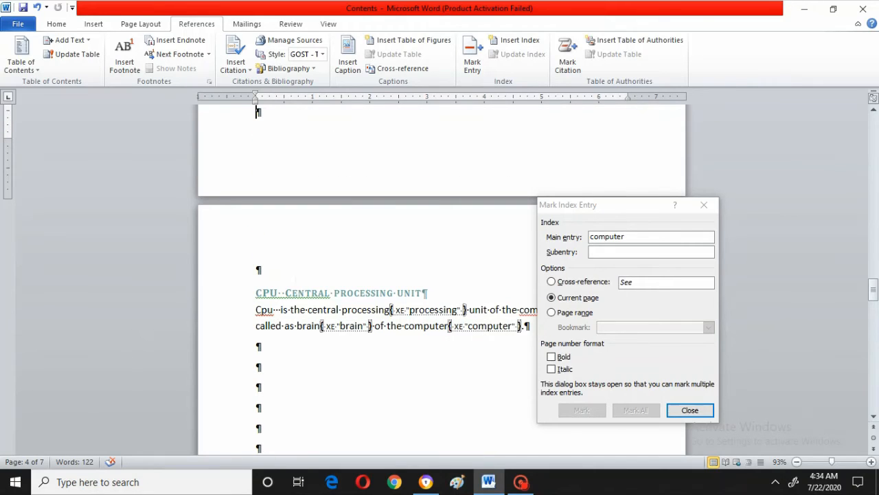
{"action": "scroll", "coordinate": [440, 275], "scroll_direction": "up", "scroll_amount": 3}
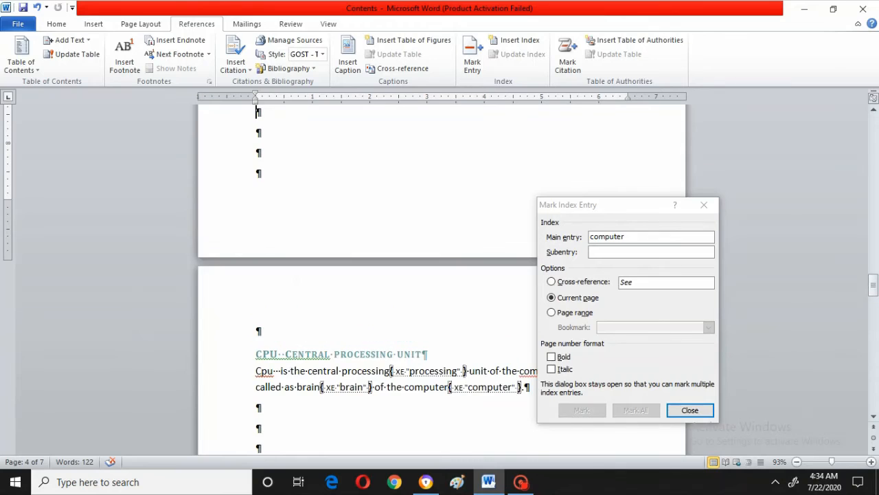
{"action": "scroll", "coordinate": [439, 274], "scroll_direction": "up", "scroll_amount": 5}
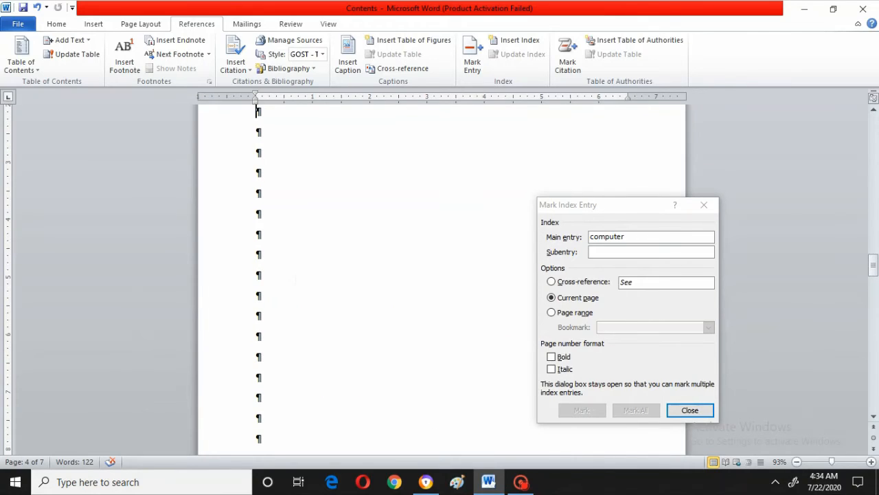
{"action": "scroll", "coordinate": [440, 275], "scroll_direction": "up", "scroll_amount": 3}
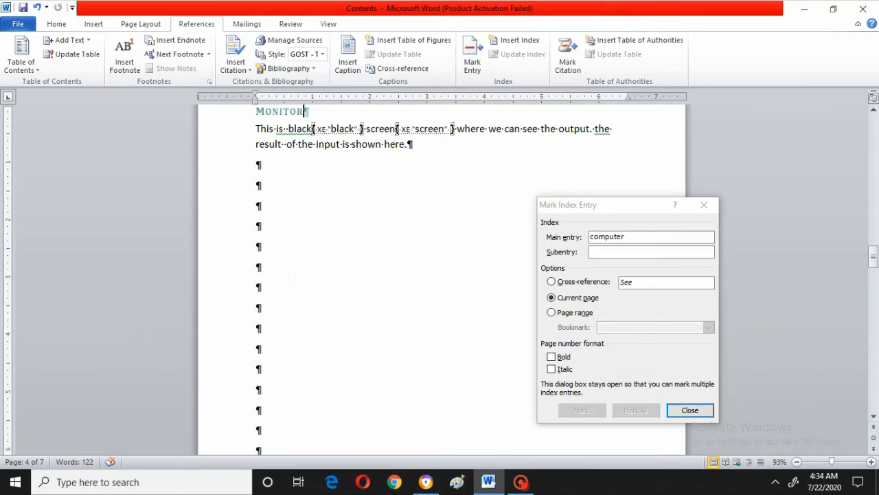
{"action": "scroll", "coordinate": [440, 274], "scroll_direction": "up", "scroll_amount": 7}
{"action": "left_click", "coordinate": [409, 288]}
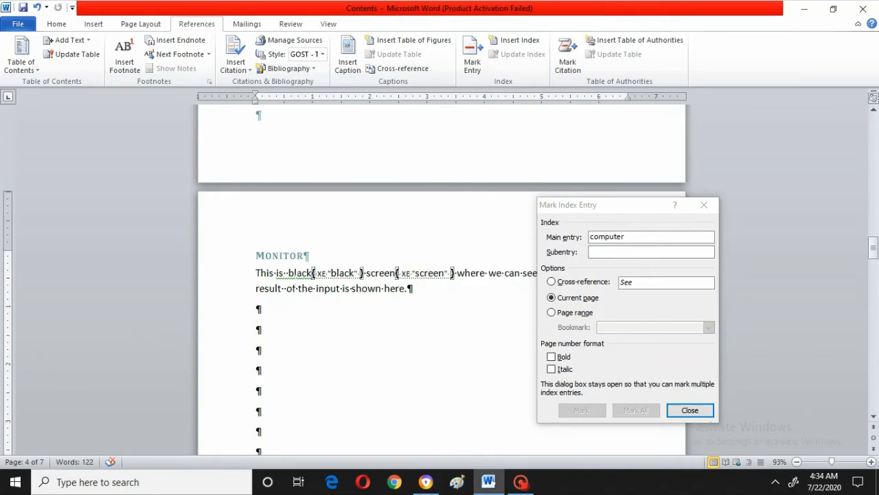
- Mark the word "input" in the Monitor paragraph as a main index entry referring to the current page, and finish marking entries
{"action": "key", "text": "Left"}
{"action": "key", "text": "Left"}
{"action": "key", "text": "Left"}
{"action": "key", "text": "Left"}
{"action": "key", "text": "Left"}
{"action": "key", "text": "Left"}
{"action": "key", "text": "Left"}
{"action": "key", "text": "Left"}
{"action": "key", "text": "Left"}
{"action": "key", "text": "Left"}
{"action": "key", "text": "Left"}
{"action": "key", "text": "Left"}
{"action": "key", "text": "Left"}
{"action": "key", "text": "Left"}
{"action": "key", "text": "Left"}
{"action": "key", "text": "Left"}
{"action": "key", "text": "Left"}
{"action": "key", "text": "Left"}
{"action": "key", "text": "Left"}
{"action": "key", "text": "Left"}
{"action": "key", "text": "shift+Right"}
{"action": "key", "text": "shift+Right"}
{"action": "key", "text": "shift+Right"}
{"action": "key", "text": "shift+Right"}
{"action": "key", "text": "shift+Right"}
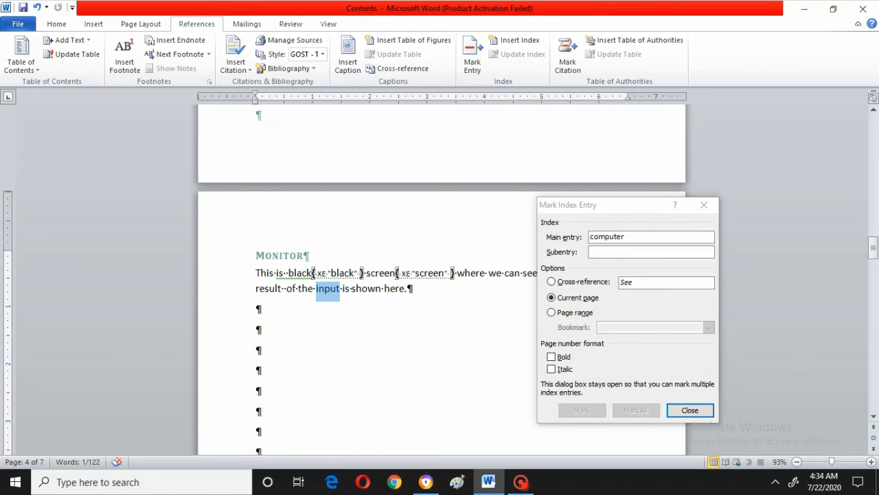
{"action": "left_click", "coordinate": [605, 238]}
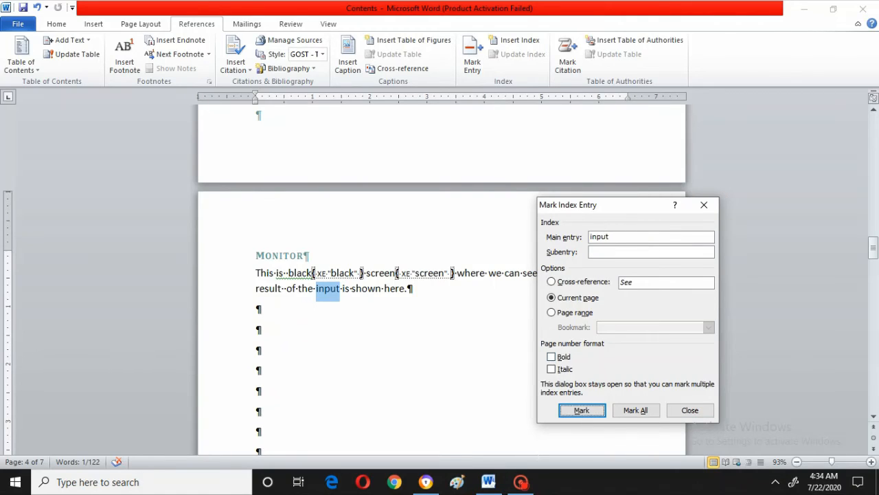
{"action": "left_click", "coordinate": [582, 410]}
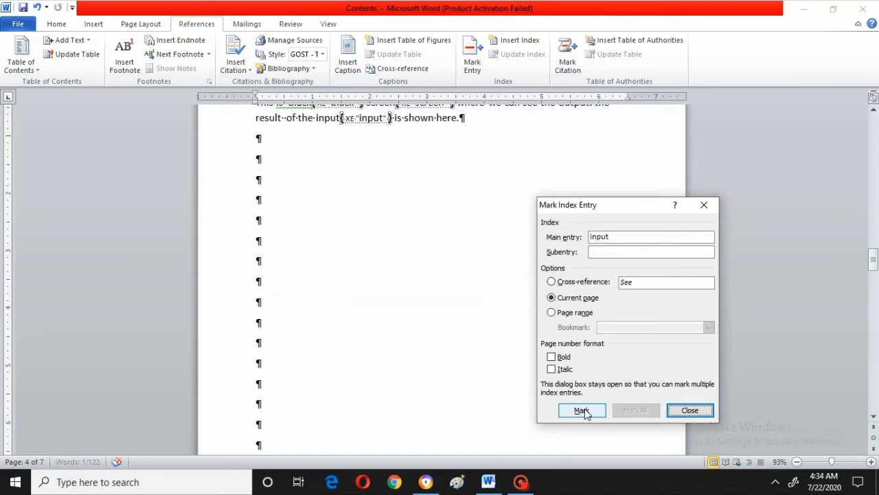
{"action": "left_click", "coordinate": [683, 415]}
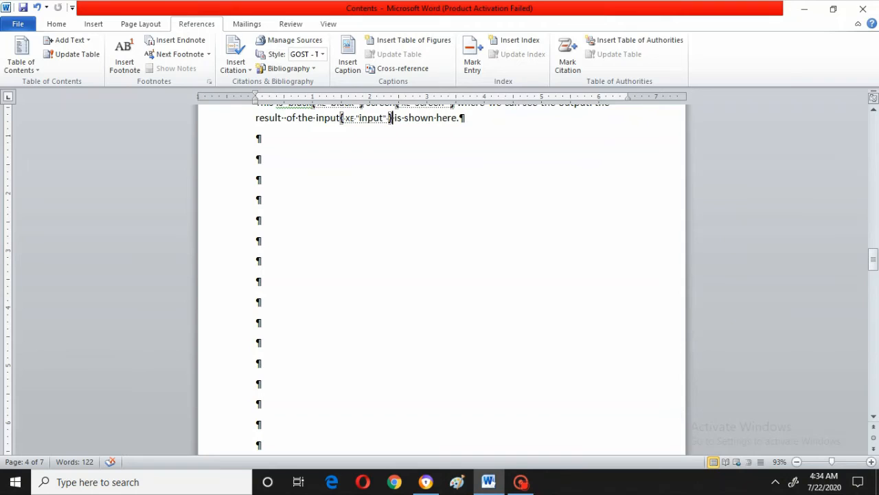
- Start inserting an index on the last blank line below the Keyboard paragraph on the final page
{"action": "left_click", "coordinate": [257, 403]}
{"action": "scroll", "coordinate": [258, 403], "scroll_direction": "down", "scroll_amount": 20}
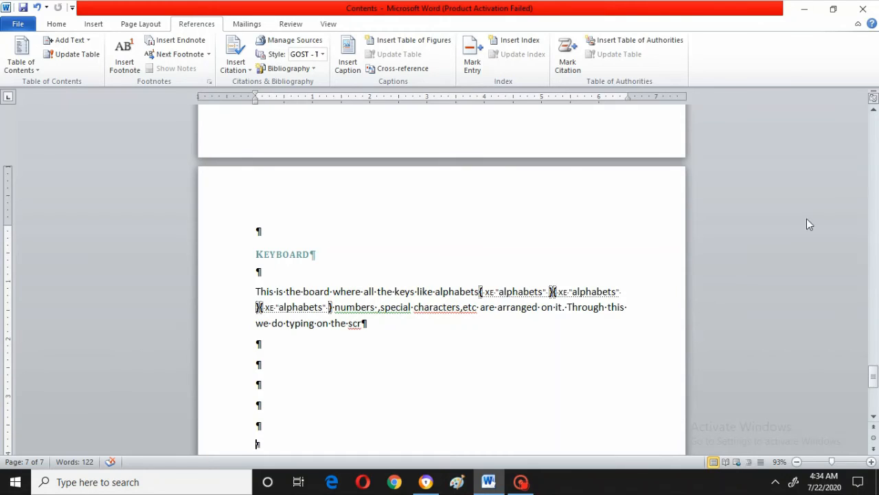
{"action": "left_click", "coordinate": [517, 41]}
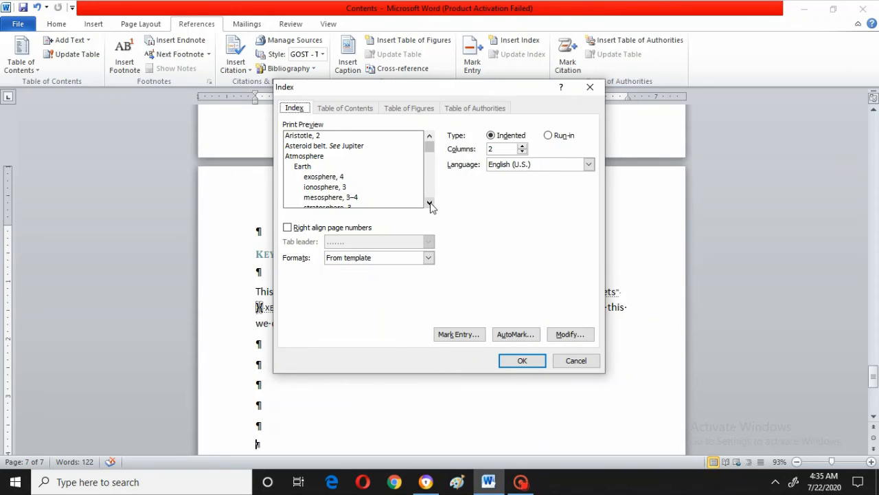
- Try the Classic format for the index and look through its sample entries in the preview
{"action": "left_click", "coordinate": [428, 258]}
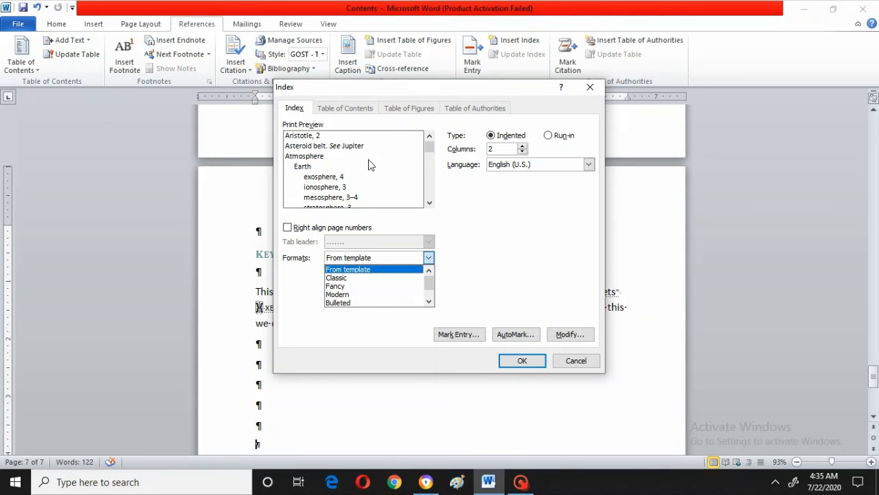
{"action": "left_click", "coordinate": [343, 277]}
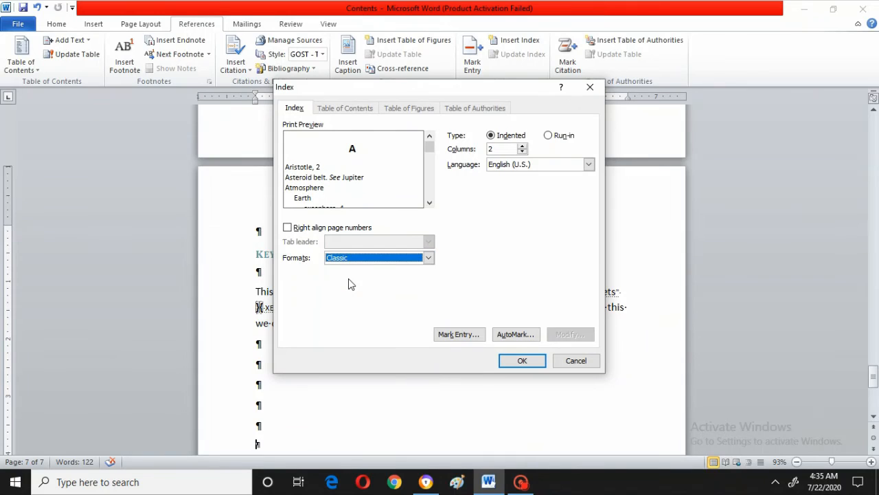
{"action": "left_click", "coordinate": [430, 204]}
{"action": "left_click", "coordinate": [430, 204]}
{"action": "left_click", "coordinate": [429, 204]}
{"action": "left_click", "coordinate": [429, 204]}
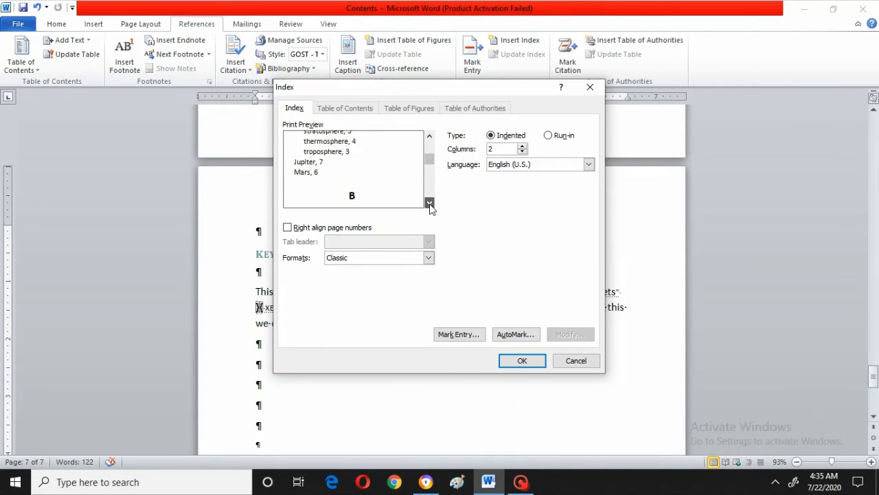
{"action": "left_click", "coordinate": [430, 203]}
{"action": "left_click", "coordinate": [430, 204]}
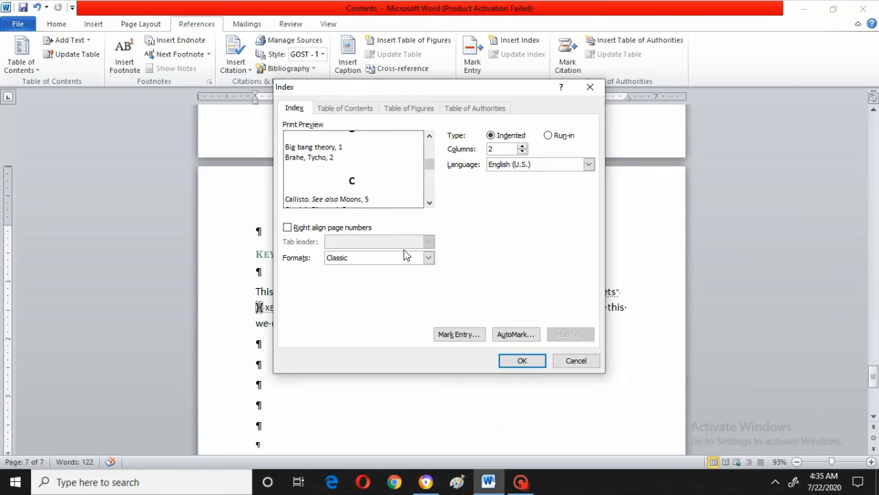
- Try the Fancy, Modern and Bulleted index formats one after another in the preview
{"action": "left_click", "coordinate": [428, 258]}
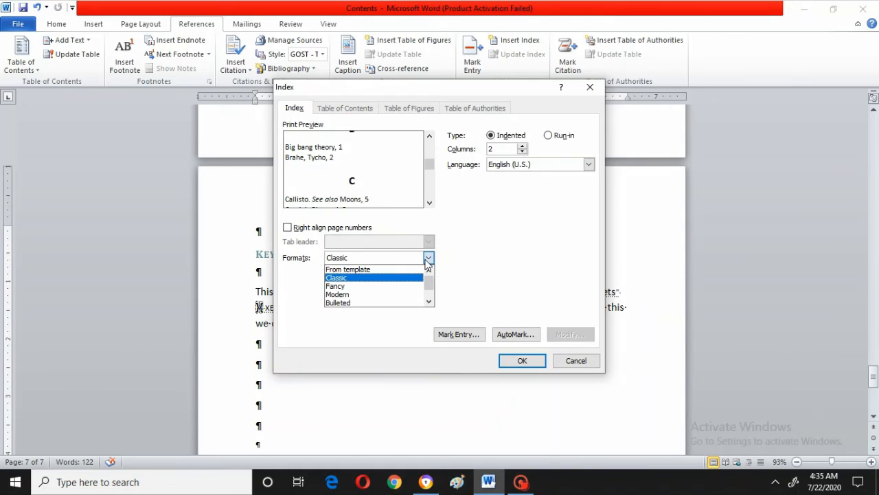
{"action": "left_click", "coordinate": [383, 288]}
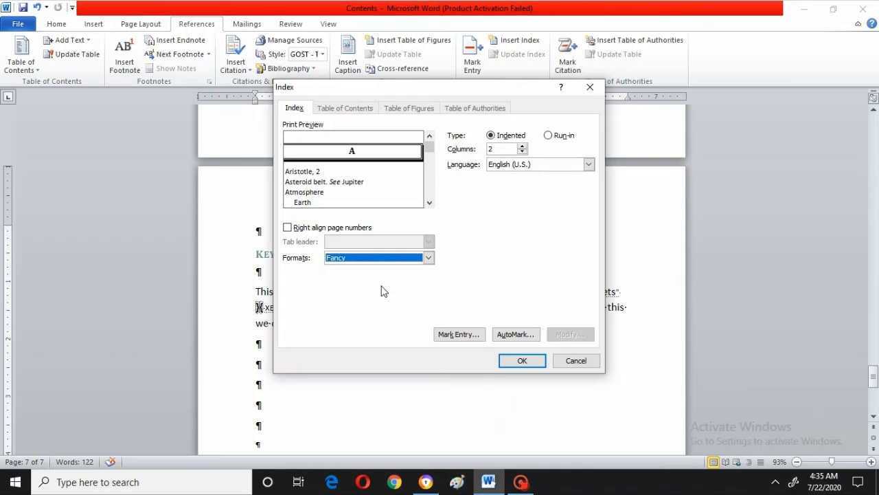
{"action": "left_click", "coordinate": [428, 258]}
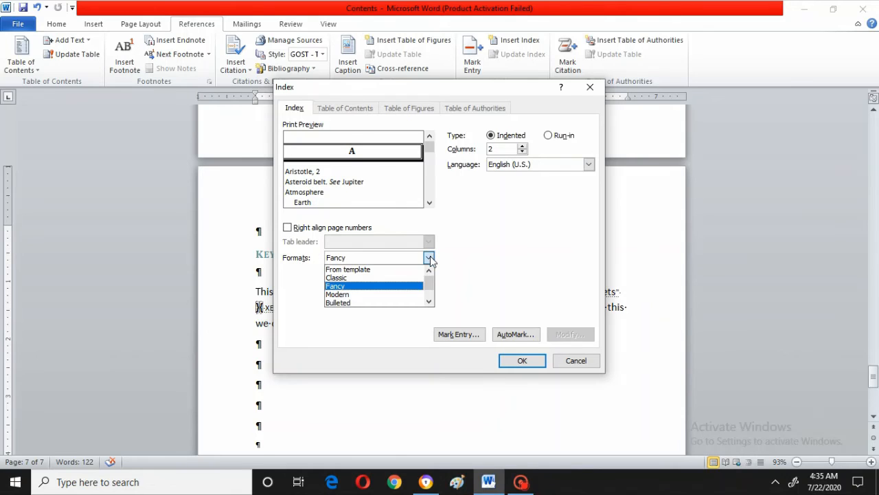
{"action": "left_click", "coordinate": [396, 294]}
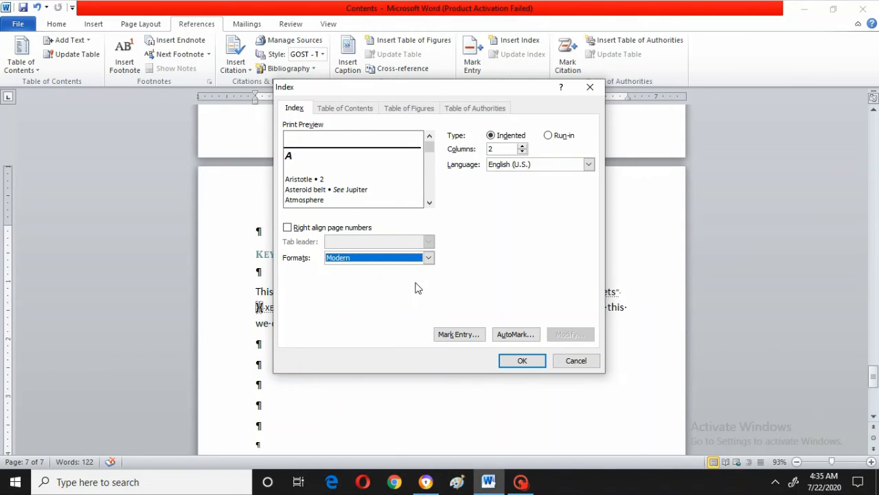
{"action": "left_click", "coordinate": [428, 258]}
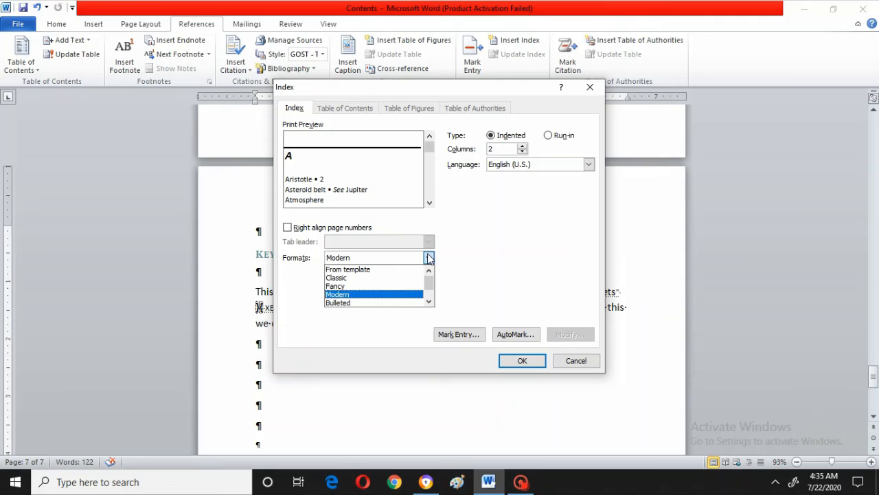
{"action": "left_click", "coordinate": [385, 303]}
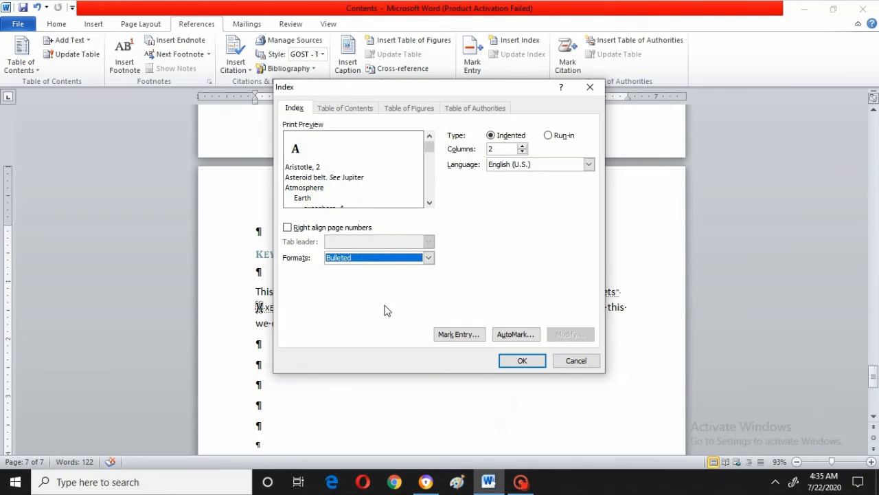
- Set the index format to From template and insert the index below the Keyboard paragraph
{"action": "left_click", "coordinate": [428, 257]}
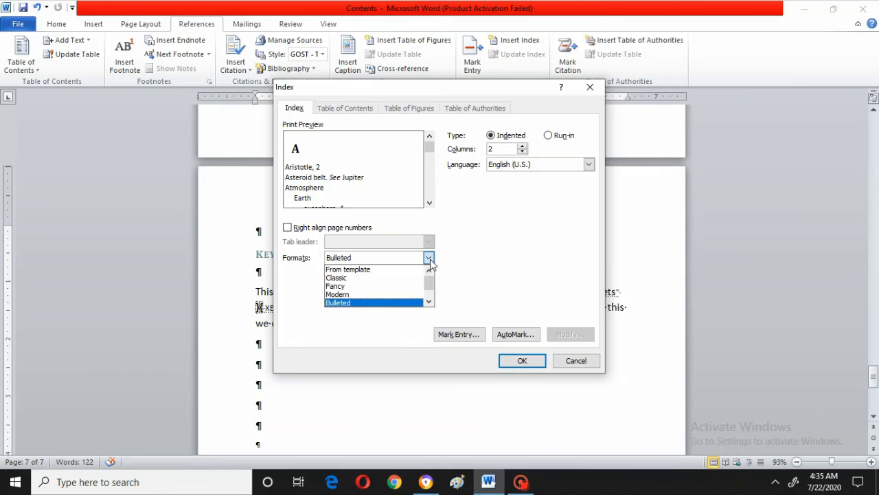
{"action": "left_click", "coordinate": [384, 269]}
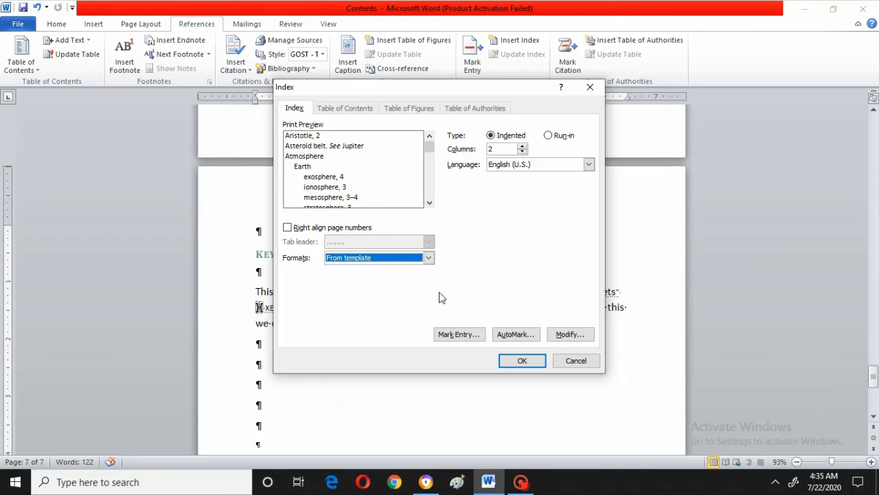
{"action": "left_click", "coordinate": [520, 360]}
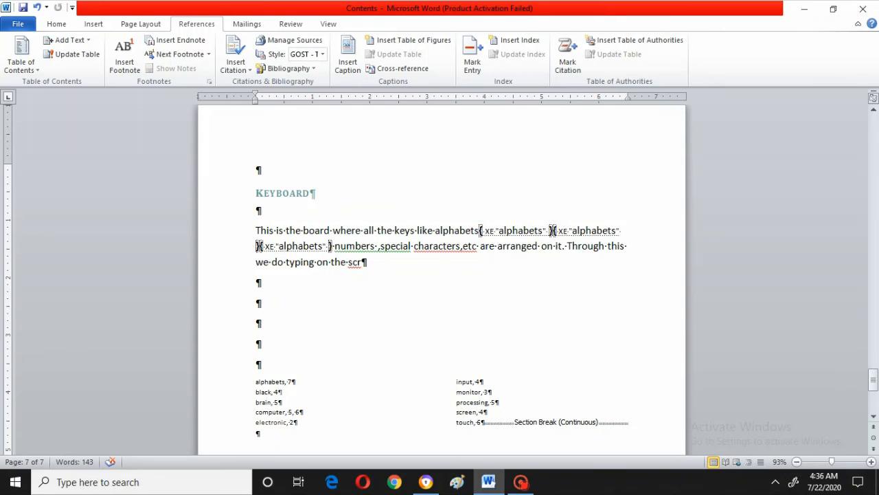
- Examine the inserted index, then go back through the document to page 2 to compare its entries with the pages
{"action": "left_click", "coordinate": [278, 391]}
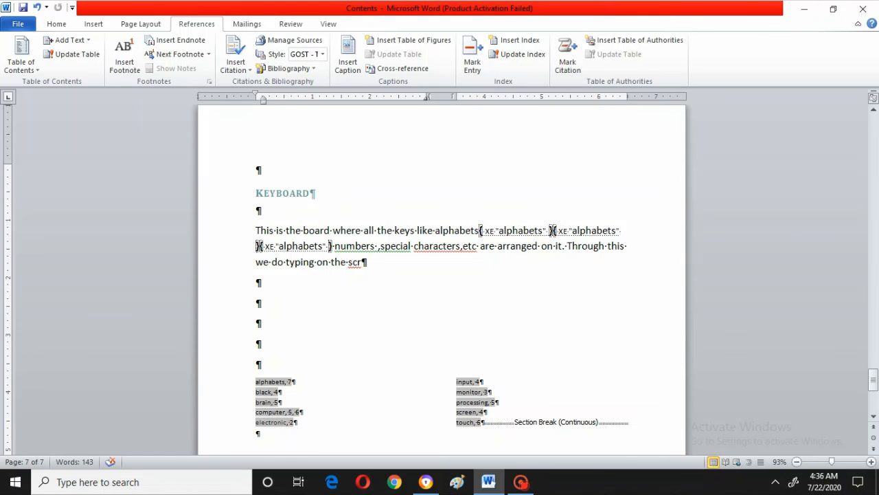
{"action": "key", "text": "Up"}
{"action": "key", "text": "Up"}
{"action": "key", "text": "Up"}
{"action": "key", "text": "Up"}
{"action": "key", "text": "Up"}
{"action": "key", "text": "Up"}
{"action": "key", "text": "Up"}
{"action": "key", "text": "Up"}
{"action": "key", "text": "Up"}
{"action": "key", "text": "Up"}
{"action": "key", "text": "Up"}
{"action": "key", "text": "Up"}
{"action": "key", "text": "Up"}
{"action": "key", "text": "Up"}
{"action": "key", "text": "Up"}
{"action": "key", "text": "Up"}
{"action": "key", "text": "Up"}
{"action": "key", "text": "Up"}
{"action": "key", "text": "Up"}
{"action": "key", "text": "Up"}
{"action": "key", "text": "Up"}
{"action": "key", "text": "Up"}
{"action": "key", "text": "Up"}
{"action": "key", "text": "Up"}
{"action": "key", "text": "Up"}
{"action": "key", "text": "Up"}
{"action": "key", "text": "Up"}
{"action": "key", "text": "Up"}
{"action": "key", "text": "Up"}
{"action": "key", "text": "Up"}
{"action": "key", "text": "Up"}
{"action": "key", "text": "Up"}
{"action": "key", "text": "Up"}
{"action": "key", "text": "Up"}
{"action": "key", "text": "Up"}
{"action": "key", "text": "Up"}
{"action": "key", "text": "Up"}
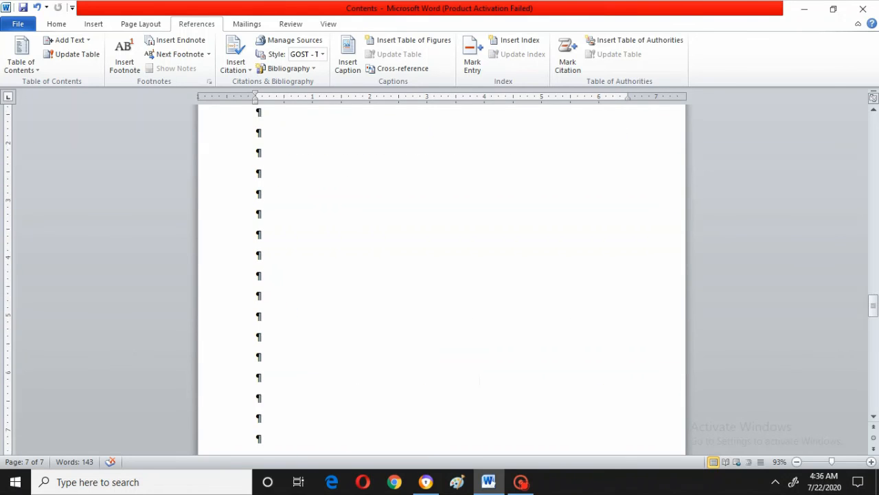
{"action": "key", "text": "Up"}
{"action": "key", "text": "Up"}
{"action": "key", "text": "Up"}
{"action": "key", "text": "Up"}
{"action": "key", "text": "Up"}
{"action": "key", "text": "Up"}
{"action": "key", "text": "Up"}
{"action": "key", "text": "Up"}
{"action": "key", "text": "Up"}
{"action": "key", "text": "Up"}
{"action": "key", "text": "Up"}
{"action": "key", "text": "Up"}
{"action": "key", "text": "Up"}
{"action": "key", "text": "Up"}
{"action": "key", "text": "Up"}
{"action": "key", "text": "Up"}
{"action": "key", "text": "Up"}
{"action": "key", "text": "Up"}
{"action": "key", "text": "Up"}
{"action": "key", "text": "Up"}
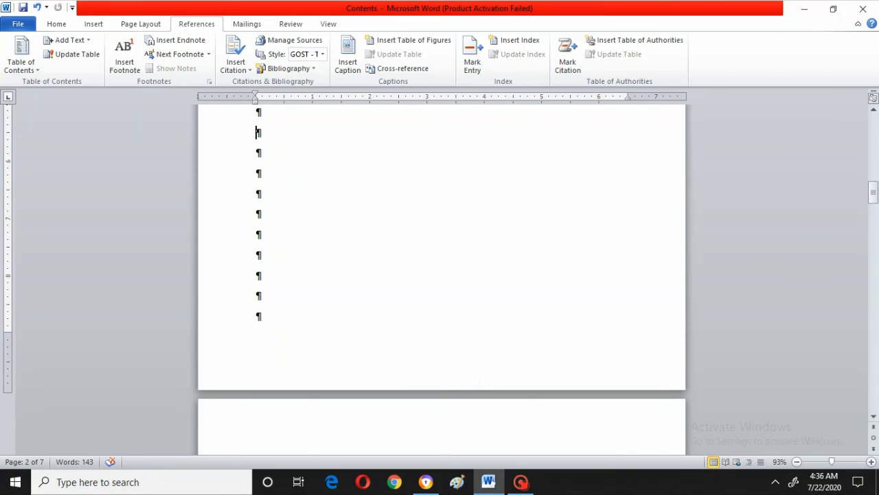
- Check the marked entries in the Parts of computer and Monitor sections against the index page numbers
{"action": "key", "text": "Down"}
{"action": "key", "text": "Down"}
{"action": "key", "text": "Down"}
{"action": "key", "text": "Down"}
{"action": "key", "text": "Down"}
{"action": "key", "text": "Down"}
{"action": "key", "text": "Down"}
{"action": "key", "text": "Down"}
{"action": "key", "text": "Down"}
{"action": "key", "text": "Down"}
{"action": "key", "text": "Down"}
{"action": "key", "text": "Down"}
{"action": "key", "text": "Down"}
{"action": "key", "text": "Down"}
{"action": "key", "text": "Down"}
{"action": "key", "text": "Down"}
{"action": "key", "text": "Down"}
{"action": "key", "text": "Down"}
{"action": "key", "text": "Down"}
{"action": "key", "text": "Down"}
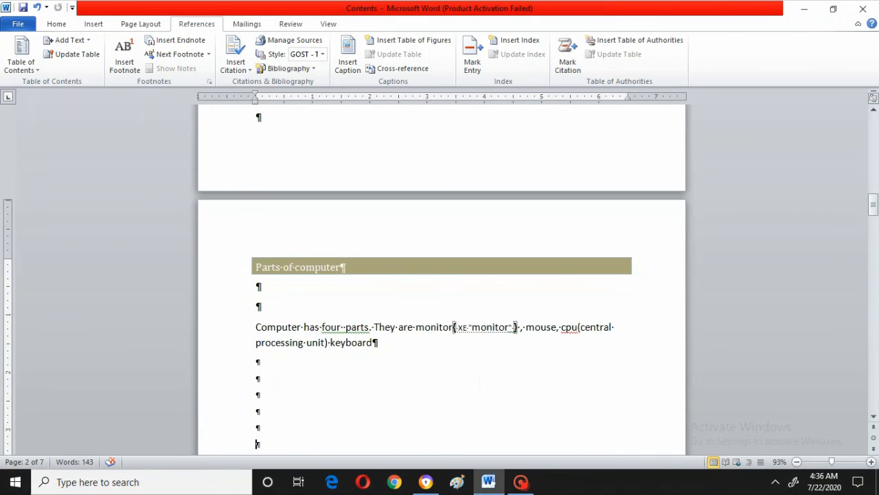
{"action": "key", "text": "Down"}
{"action": "key", "text": "Down"}
{"action": "key", "text": "Down"}
{"action": "key", "text": "Down"}
{"action": "key", "text": "Down"}
{"action": "key", "text": "Down"}
{"action": "key", "text": "Down"}
{"action": "key", "text": "Down"}
{"action": "key", "text": "Down"}
{"action": "key", "text": "Down"}
{"action": "key", "text": "Down"}
{"action": "key", "text": "Down"}
{"action": "key", "text": "Down"}
{"action": "key", "text": "Down"}
{"action": "key", "text": "Down"}
{"action": "key", "text": "Down"}
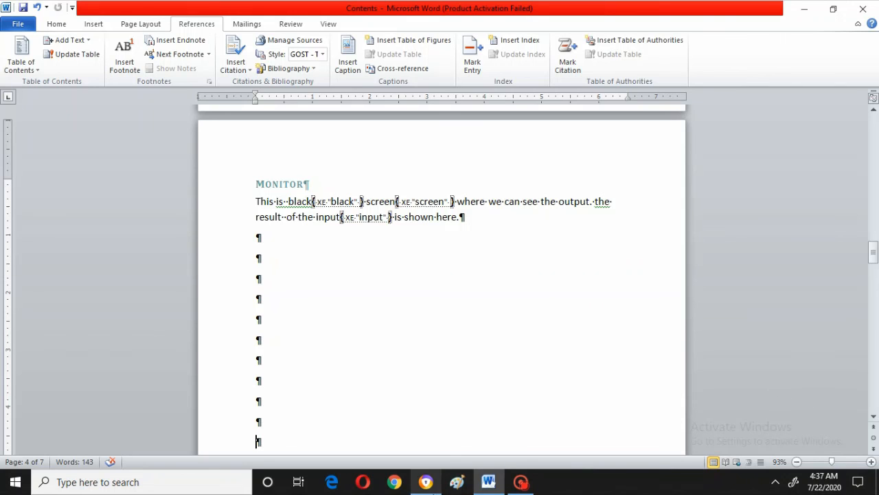
{"action": "mouse_move", "coordinate": [426, 481]}
{"action": "key", "text": "Down"}
{"action": "key", "text": "Down"}
{"action": "key", "text": "Down"}
{"action": "key", "text": "Down"}
{"action": "key", "text": "Down"}
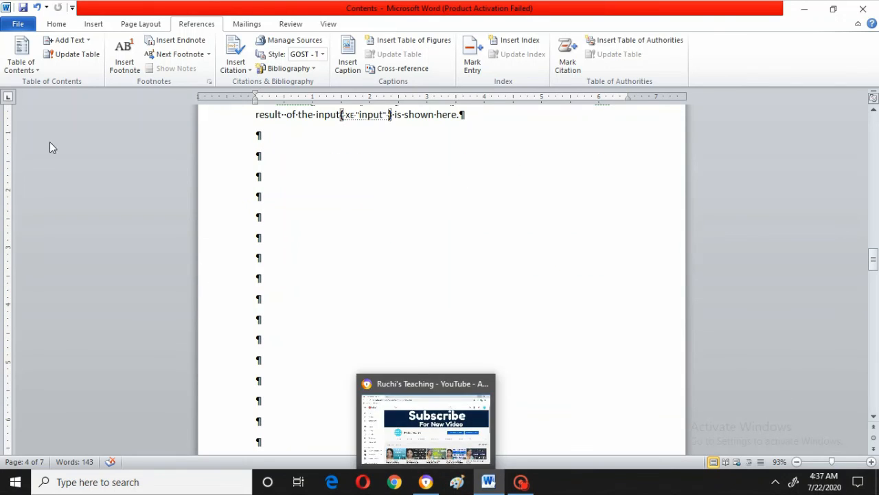
- Hide the paragraph marks and index entry codes throughout the document
{"action": "left_click", "coordinate": [94, 24]}
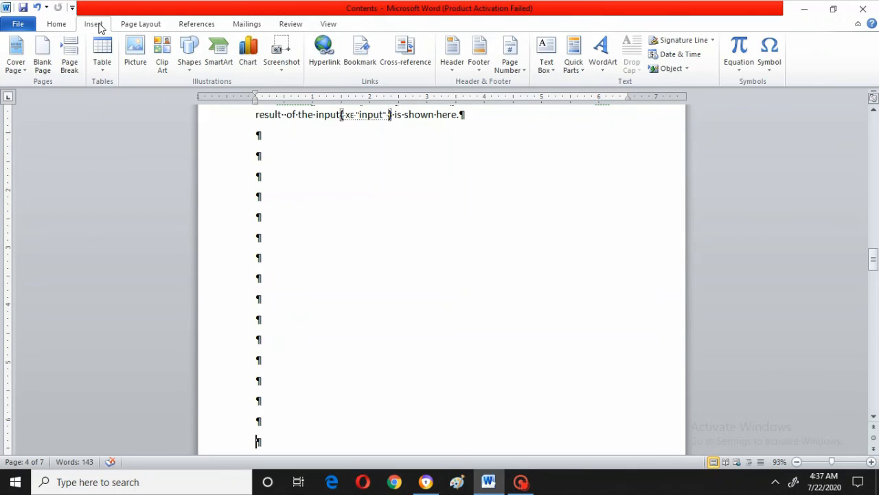
{"action": "left_click", "coordinate": [66, 25]}
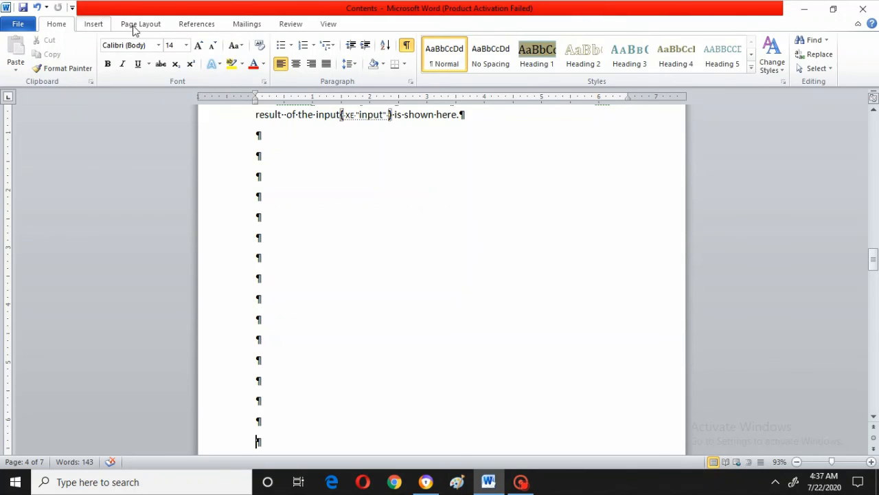
{"action": "left_click", "coordinate": [407, 48]}
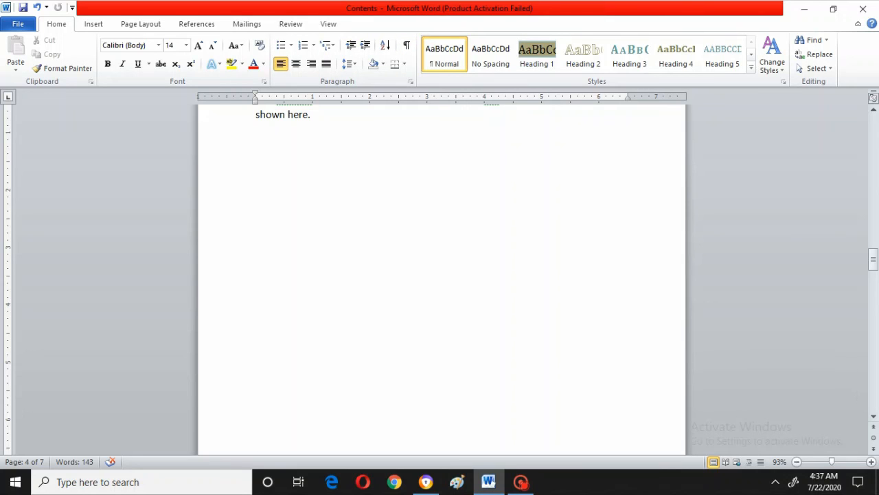
- Move through the remaining pages to the end of the index on page 7 and show the index commands
{"action": "key", "text": "Down"}
{"action": "key", "text": "Down"}
{"action": "key", "text": "Down"}
{"action": "key", "text": "Down"}
{"action": "key", "text": "Down"}
{"action": "key", "text": "Down"}
{"action": "key", "text": "Down"}
{"action": "key", "text": "Down"}
{"action": "key", "text": "Down"}
{"action": "key", "text": "Down"}
{"action": "key", "text": "Down"}
{"action": "key", "text": "Down"}
{"action": "key", "text": "Down"}
{"action": "key", "text": "Down"}
{"action": "key", "text": "Down"}
{"action": "key", "text": "Down"}
{"action": "key", "text": "Down"}
{"action": "key", "text": "Down"}
{"action": "key", "text": "Down"}
{"action": "key", "text": "Down"}
{"action": "key", "text": "Down"}
{"action": "key", "text": "Down"}
{"action": "key", "text": "Down"}
{"action": "key", "text": "Down"}
{"action": "key", "text": "Down"}
{"action": "key", "text": "Down"}
{"action": "key", "text": "Down"}
{"action": "key", "text": "Down"}
{"action": "key", "text": "Down"}
{"action": "key", "text": "Down"}
{"action": "key", "text": "Down"}
{"action": "key", "text": "Down"}
{"action": "key", "text": "Down"}
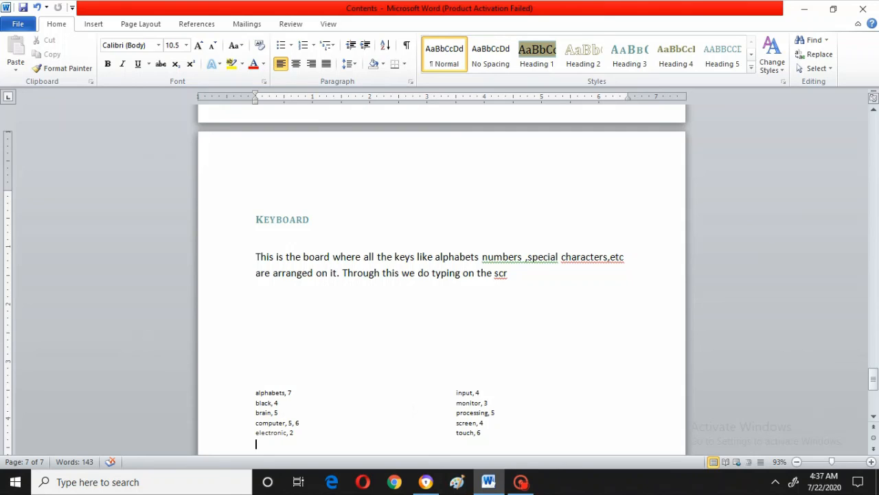
{"action": "left_click", "coordinate": [199, 25]}
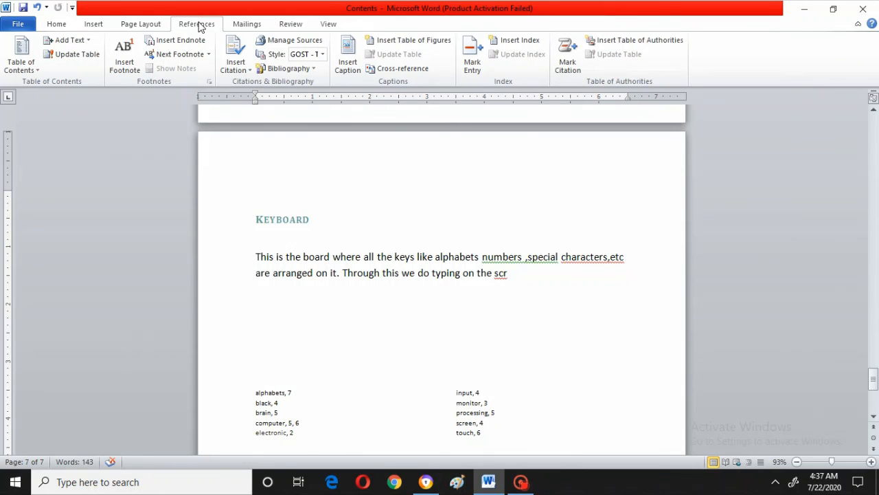